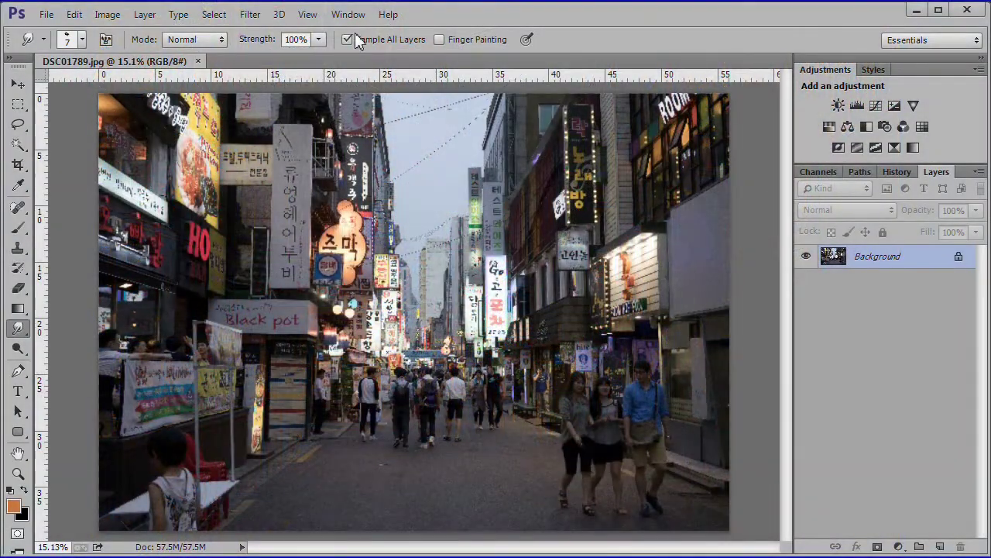
# Show the Actions panel and create a new action set named 'My Actions'
pyautogui.click(356, 19)
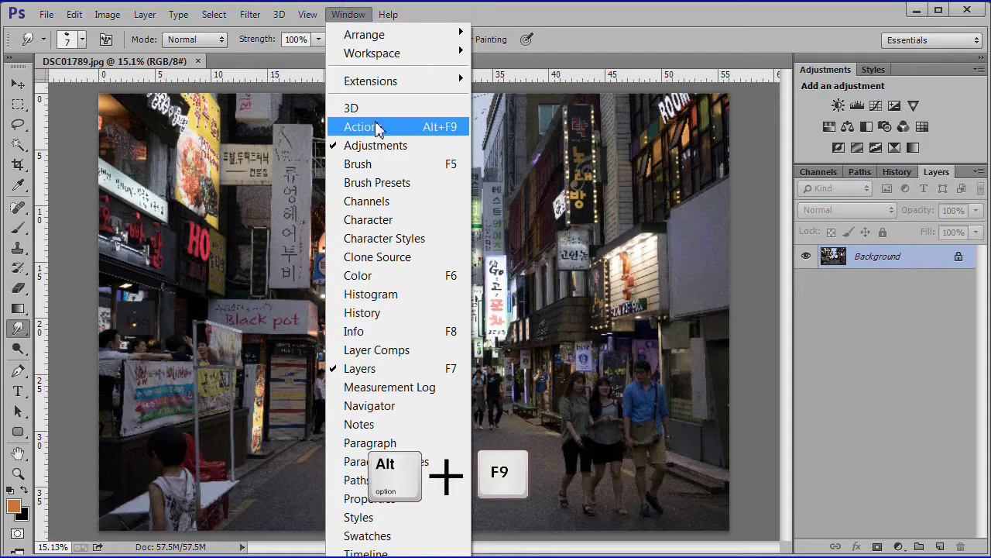
pyautogui.click(400, 128)
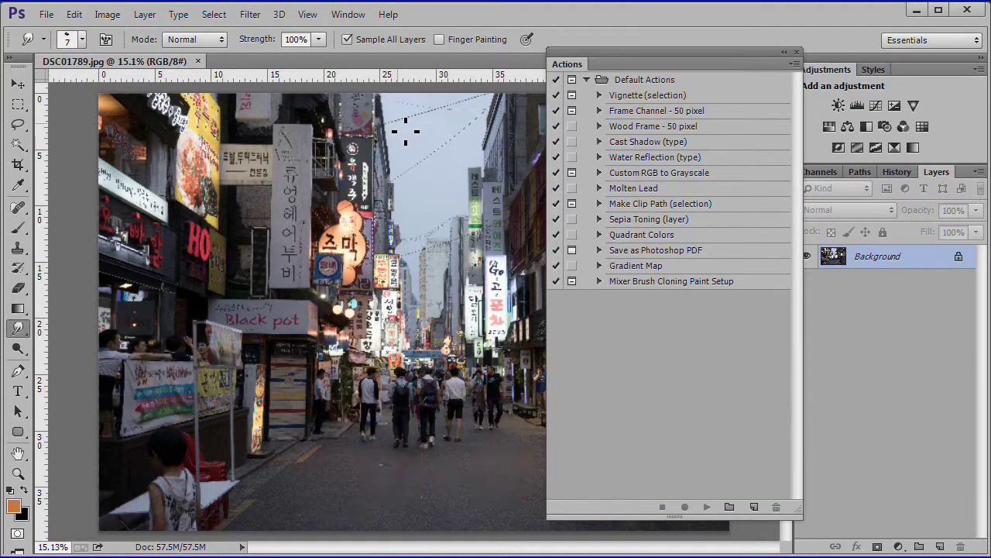
pyautogui.click(795, 64)
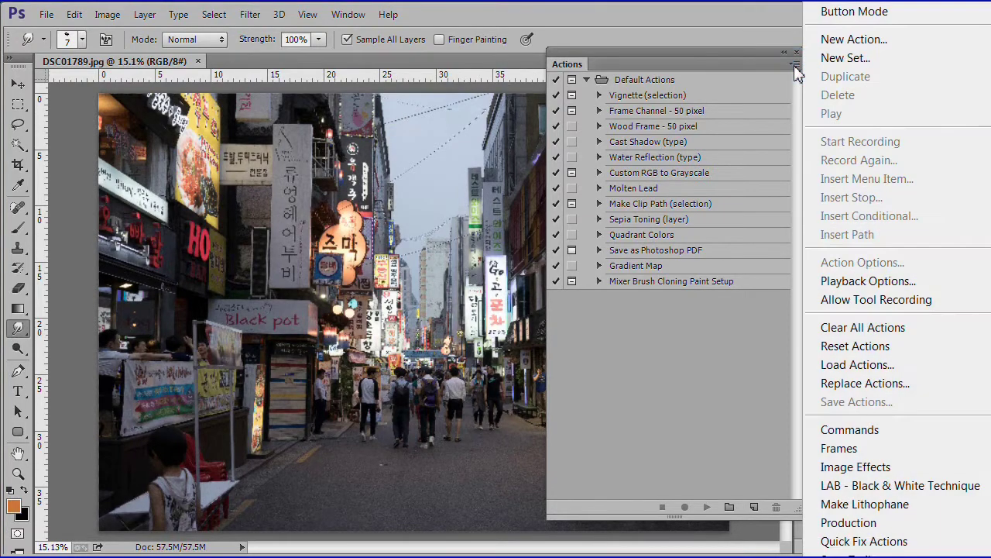
pyautogui.click(836, 59)
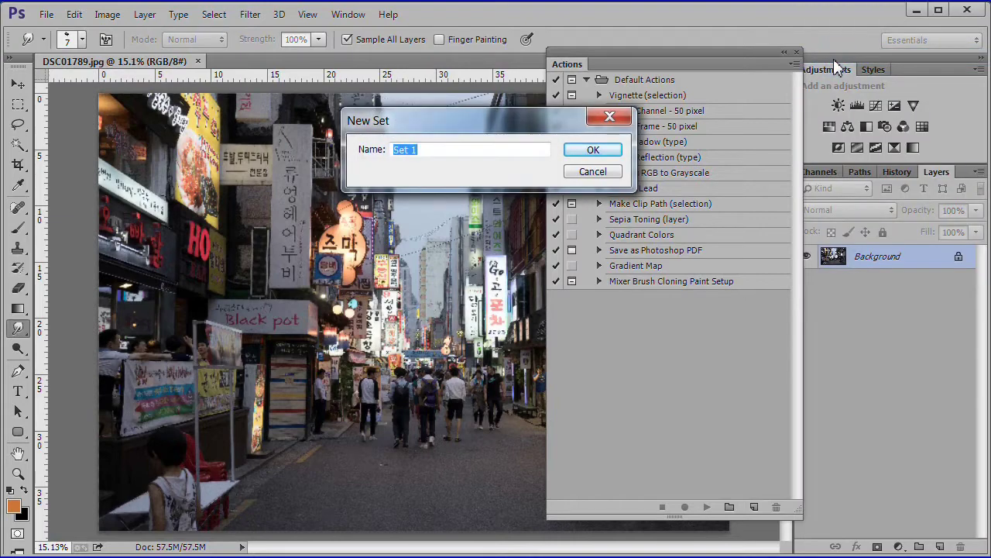
pyautogui.click(439, 153)
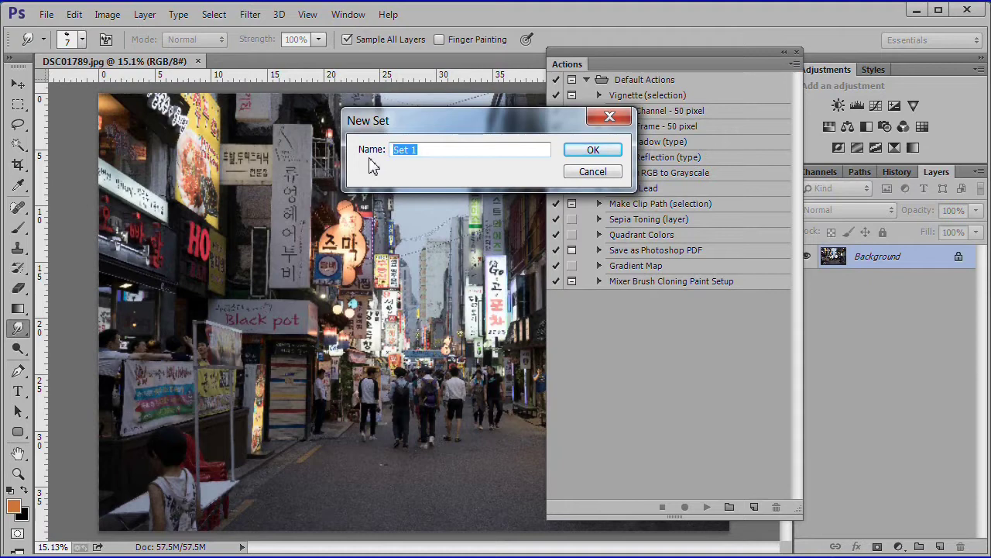
pyautogui.write('My Actions')
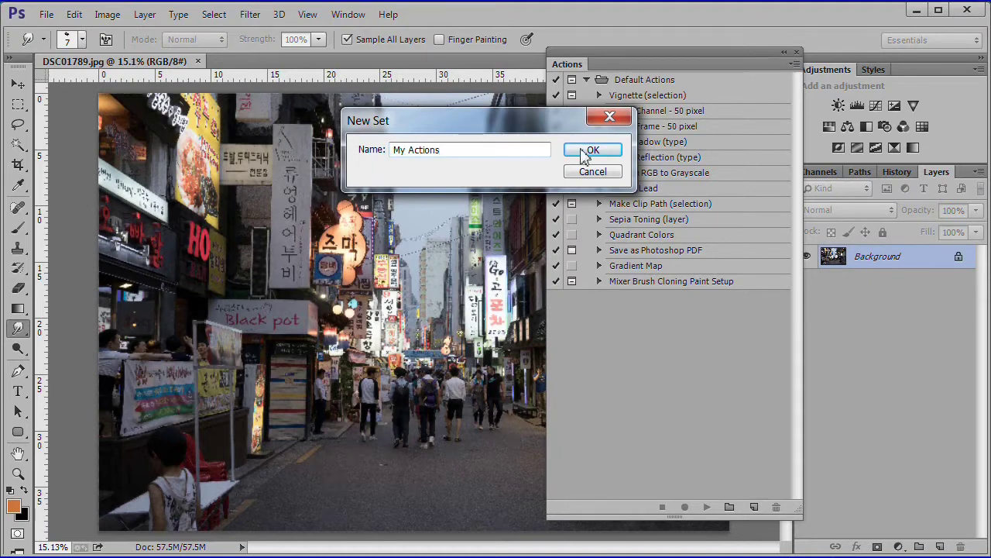
pyautogui.click(590, 152)
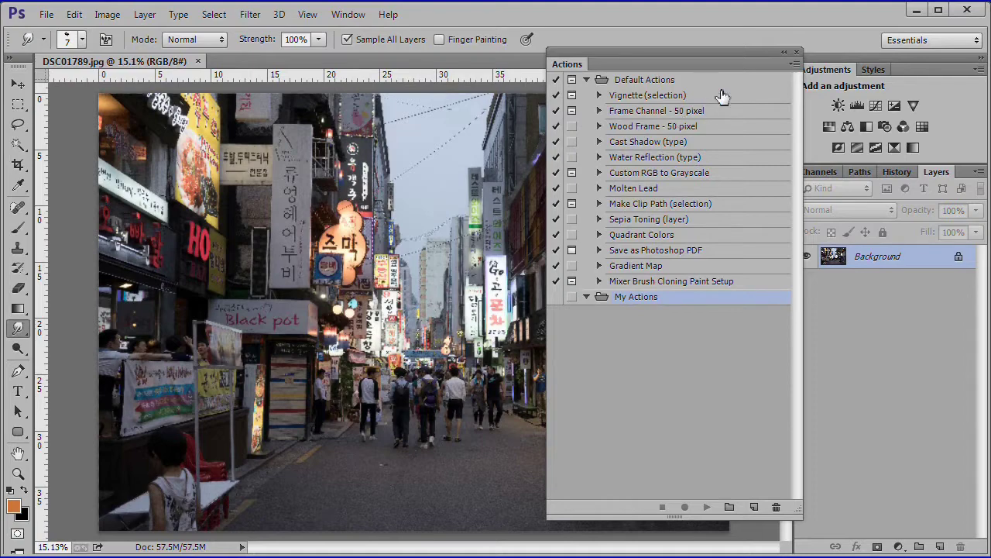
# Create a 'Poster Effect' action in My Actions, start recording, and collapse the panel
pyautogui.click(795, 64)
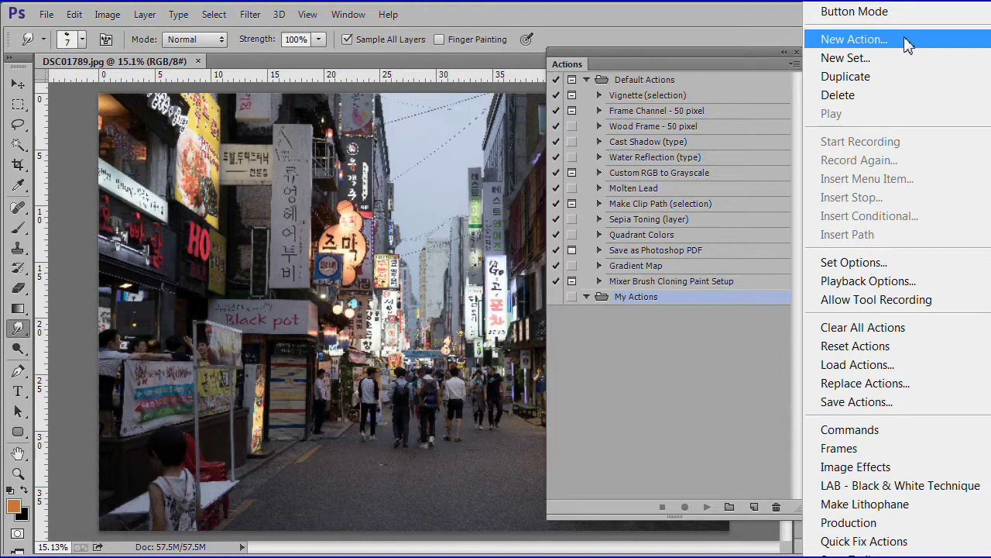
pyautogui.click(854, 39)
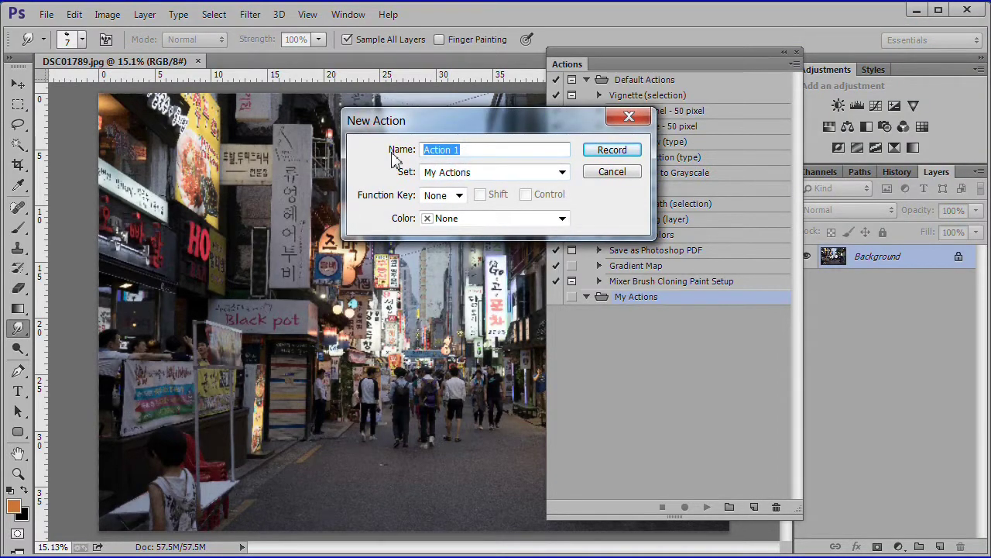
pyautogui.write('Poster Effect')
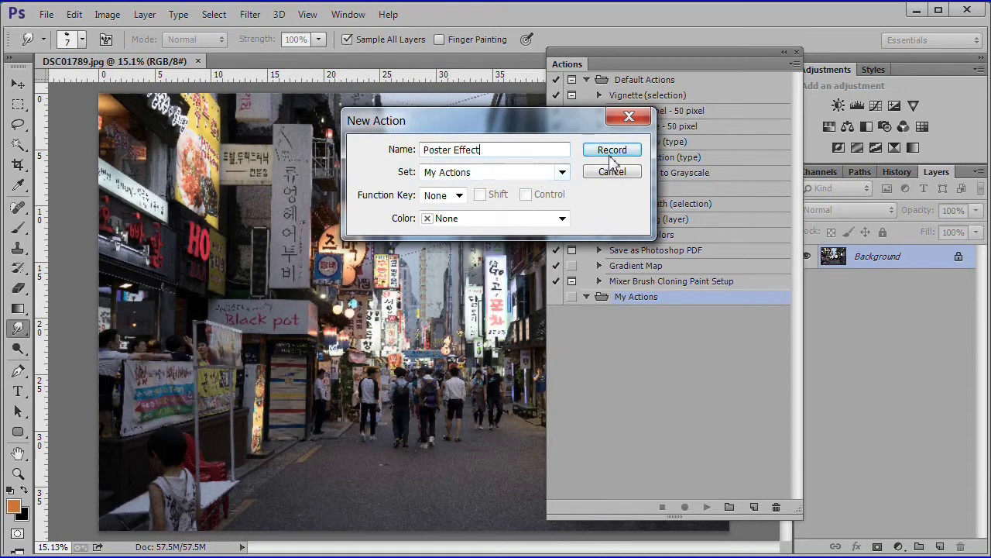
pyautogui.click(613, 152)
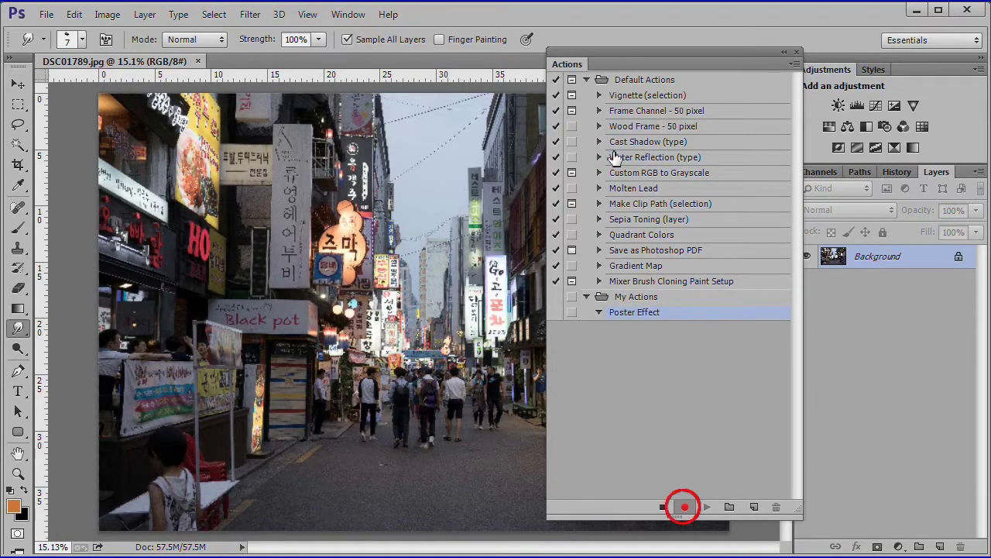
pyautogui.click(784, 53)
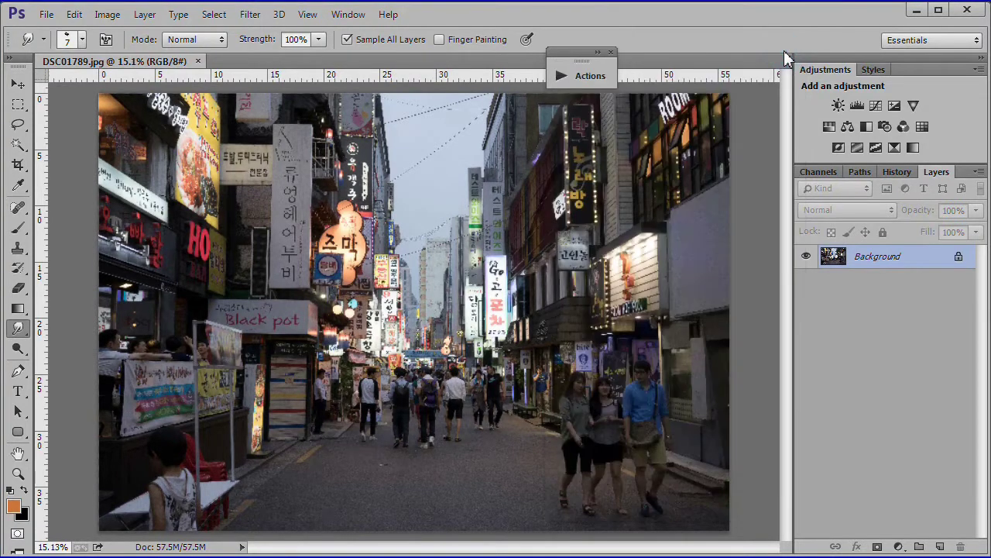
# Convert the locked Background layer into a smart object, Layer 0
pyautogui.moveTo(569, 59)
pyautogui.mouseDown()
pyautogui.moveTo(725, 87)
pyautogui.moveTo(724, 104)
pyautogui.mouseUp()
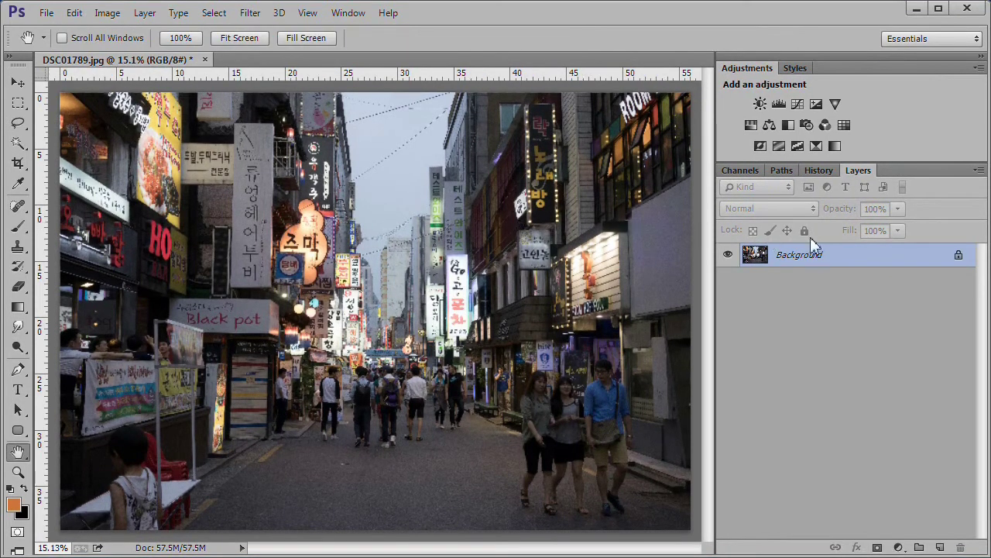
pyautogui.click(846, 256)
pyautogui.rightClick(845, 254)
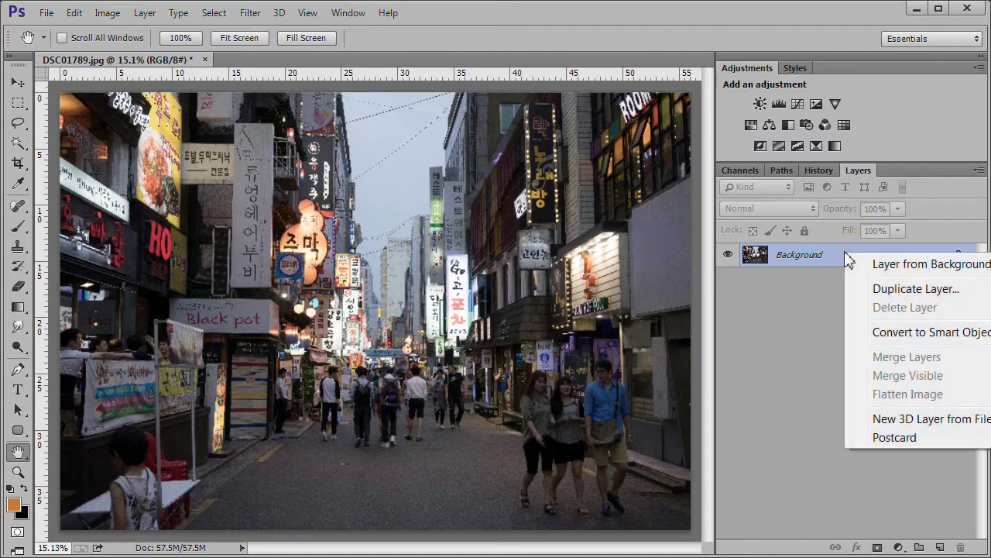
pyautogui.click(886, 332)
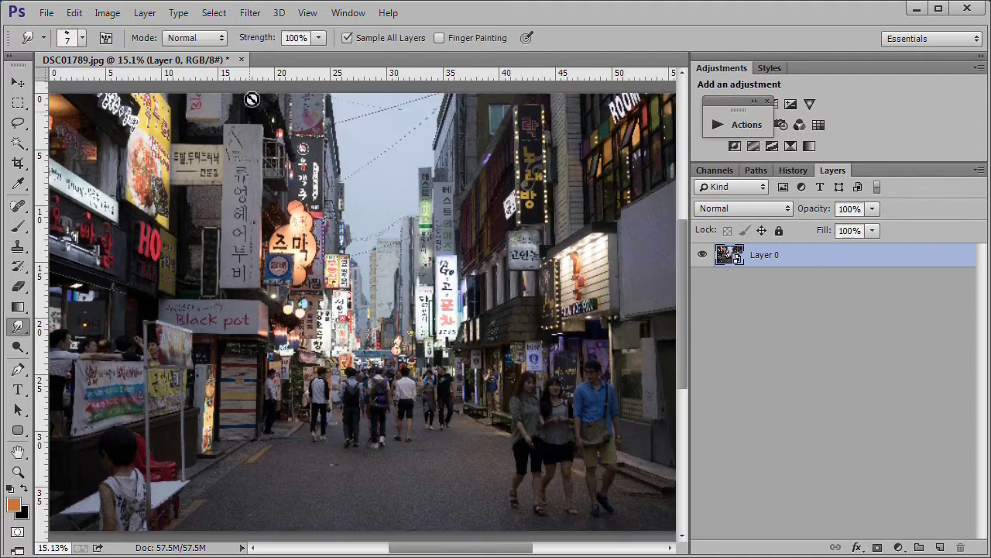
pyautogui.click(251, 13)
pyautogui.moveTo(263, 246)
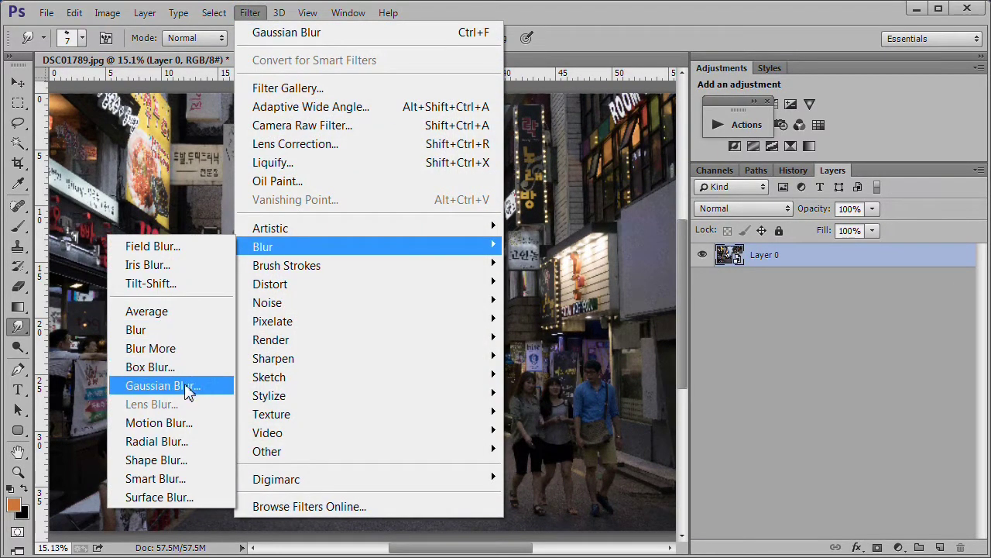
# Apply a 10-pixel Gaussian Blur smart filter to Layer 0
pyautogui.click(186, 385)
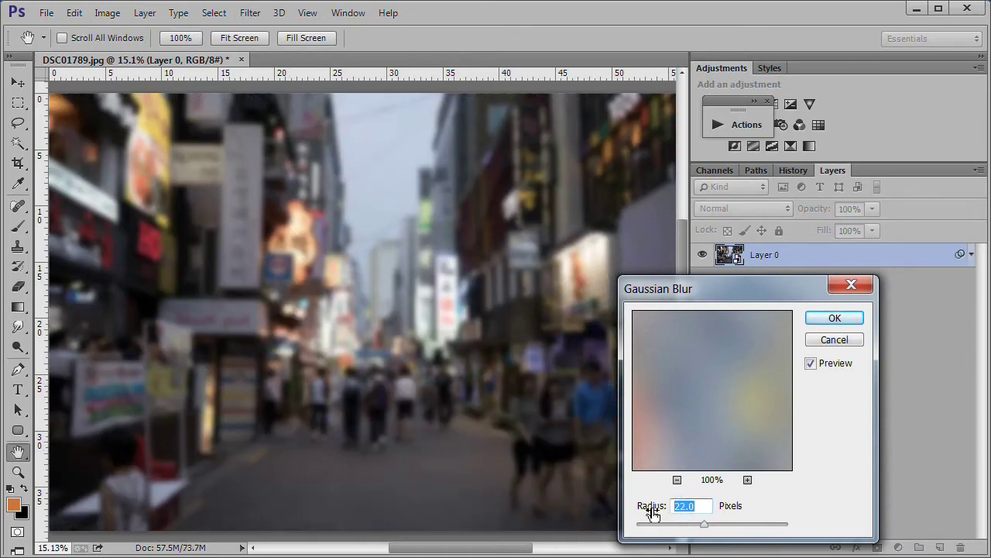
pyautogui.write('10')
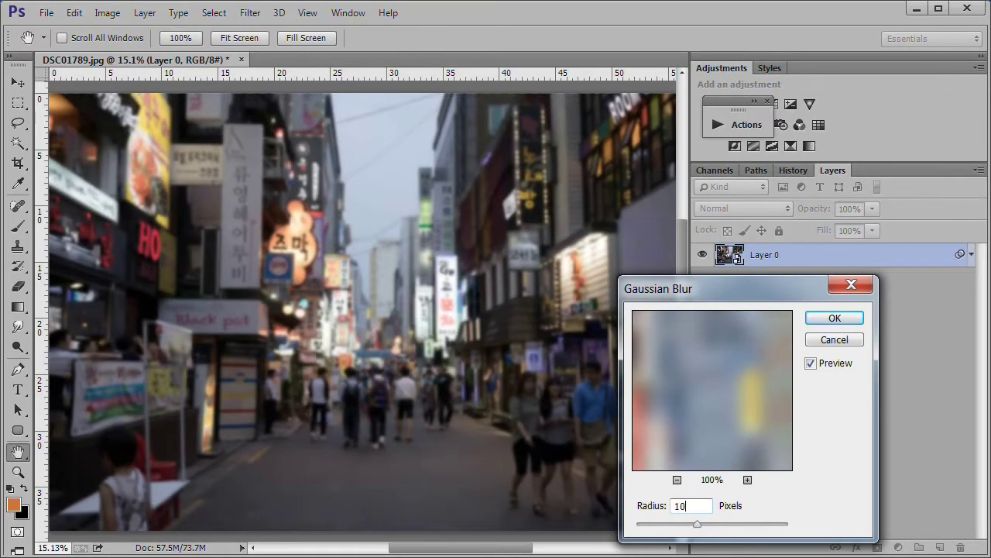
pyautogui.click(837, 318)
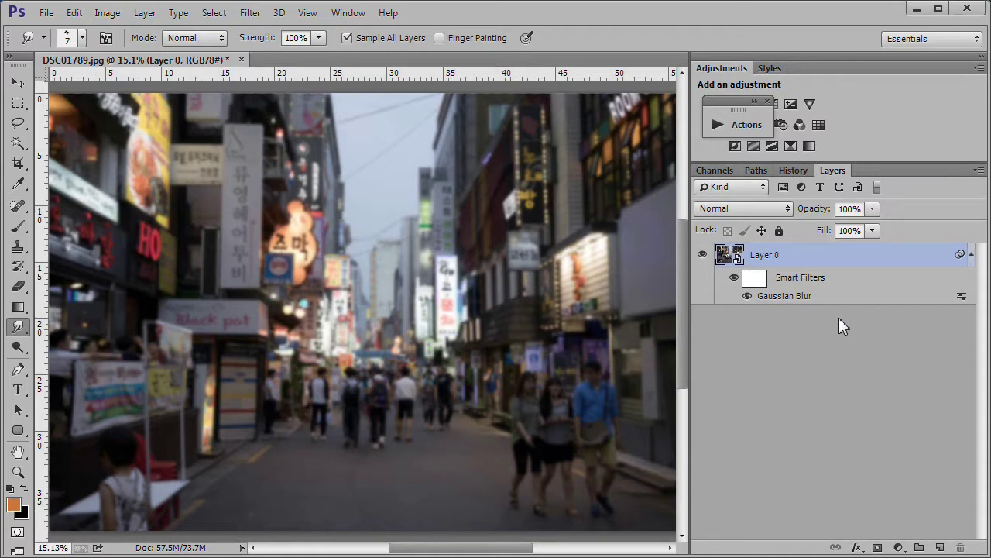
# Set the Gaussian Blur smart filter's blending mode to Darken
pyautogui.rightClick(784, 302)
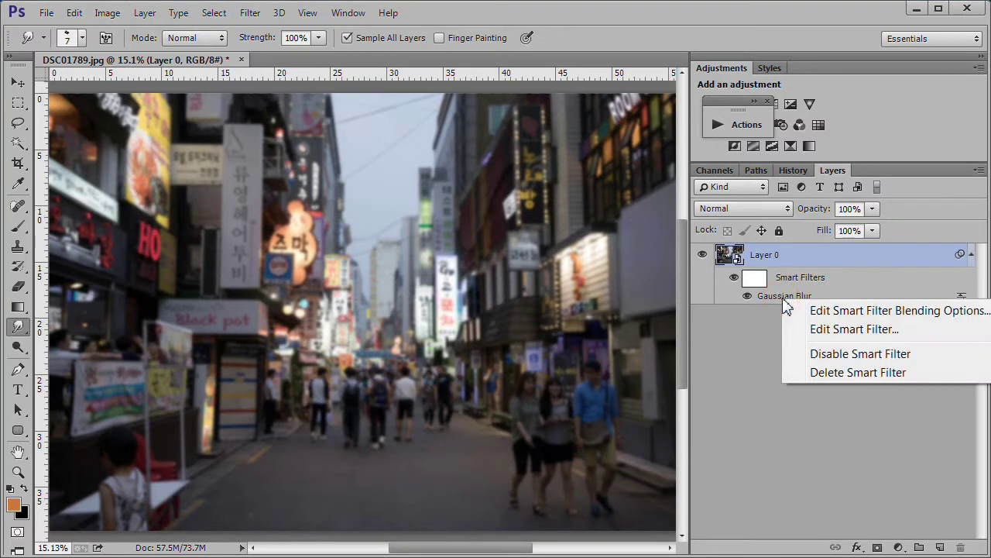
pyautogui.click(814, 312)
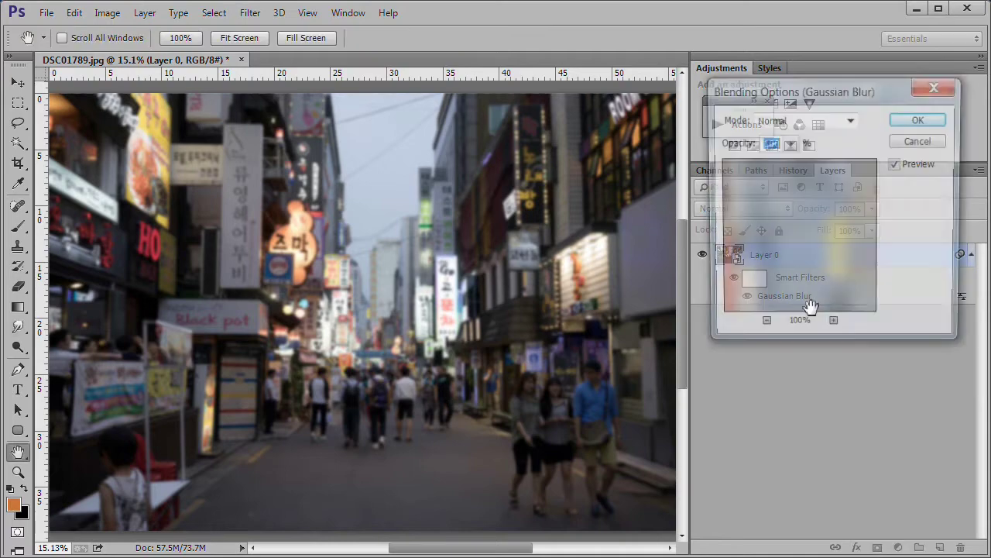
pyautogui.click(851, 120)
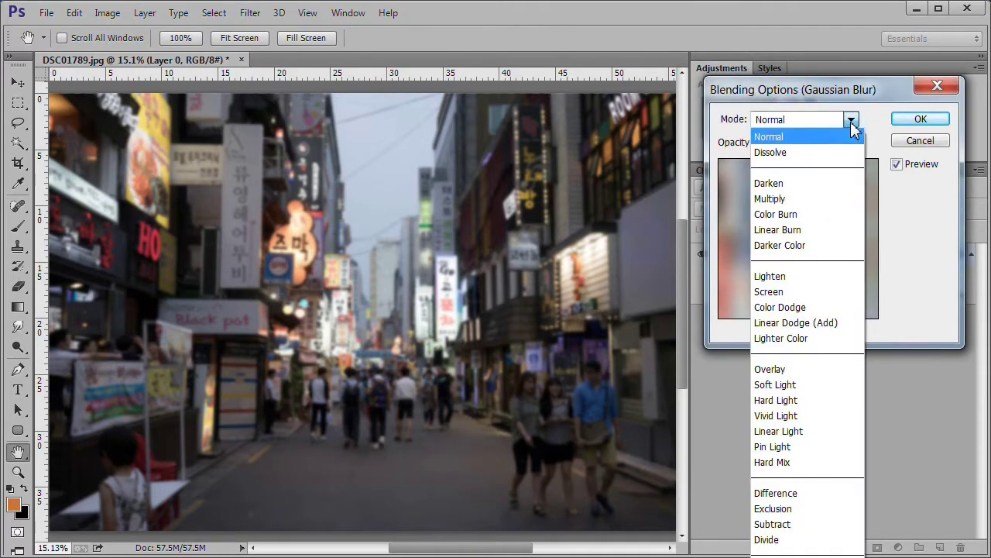
pyautogui.click(825, 185)
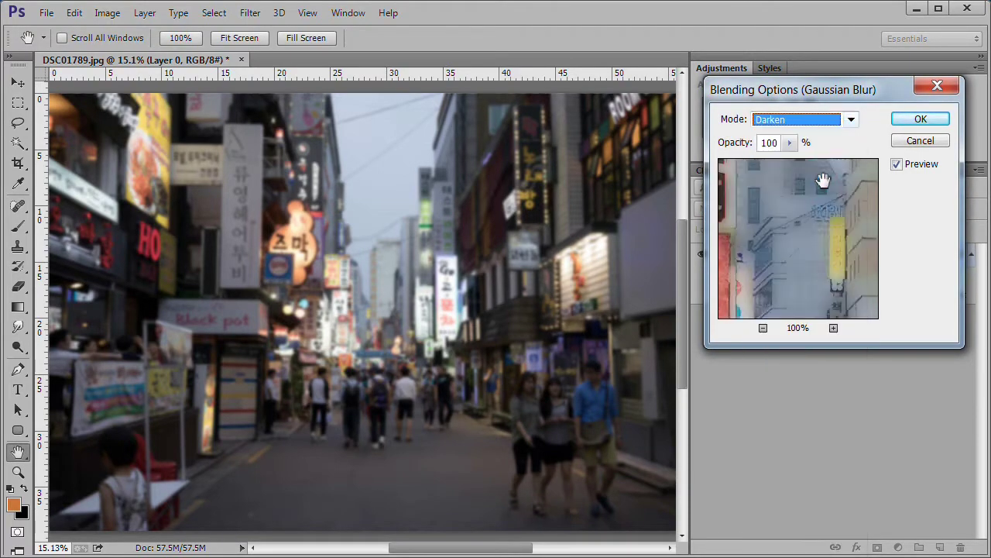
pyautogui.click(920, 120)
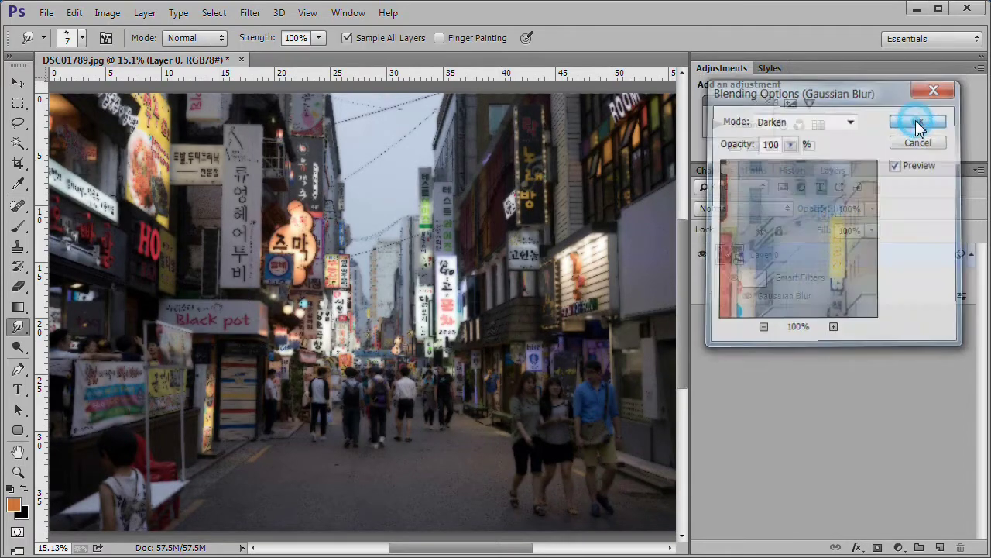
pyautogui.doubleClick(961, 297)
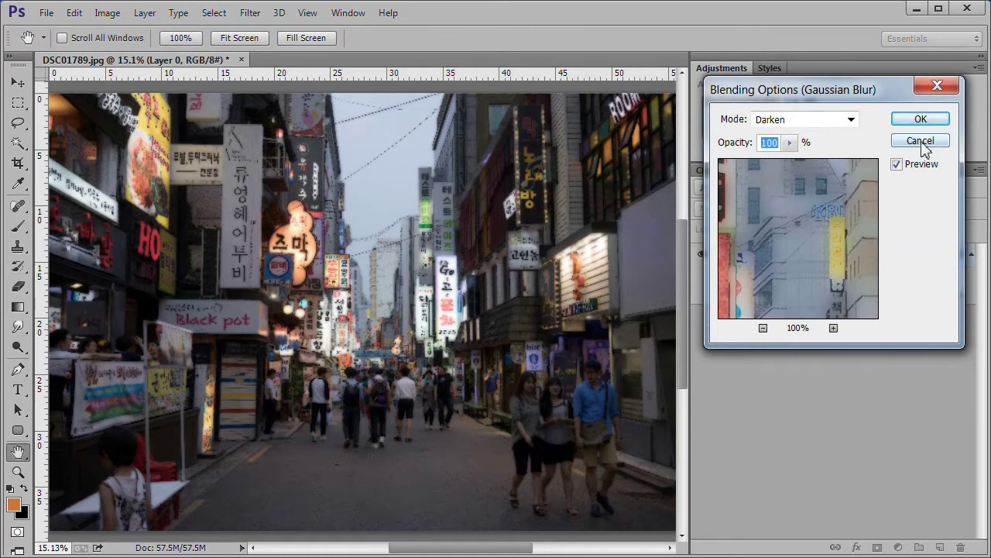
pyautogui.click(921, 143)
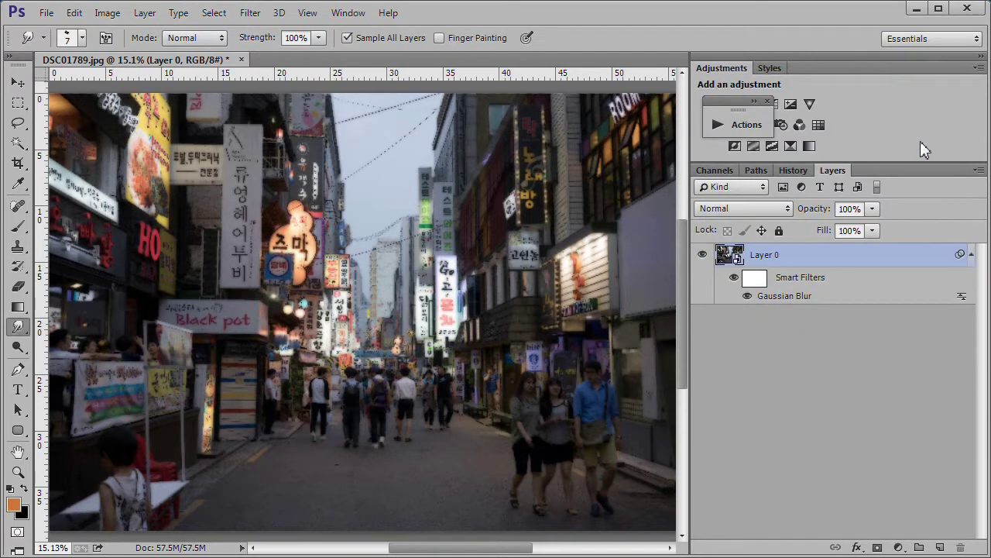
# Apply Poster Edges with edge thickness 1, intensity 0 and posterization 6
pyautogui.click(249, 13)
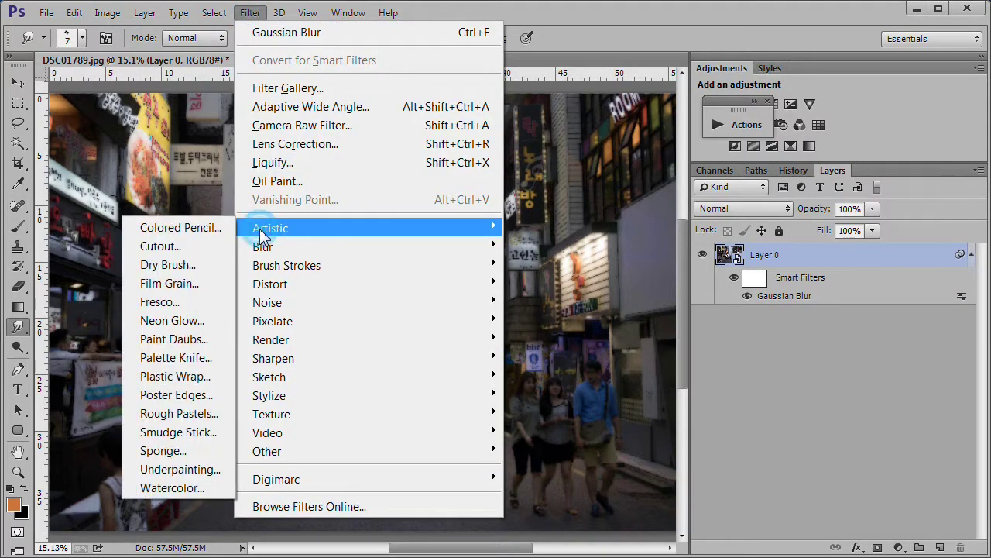
pyautogui.moveTo(270, 228)
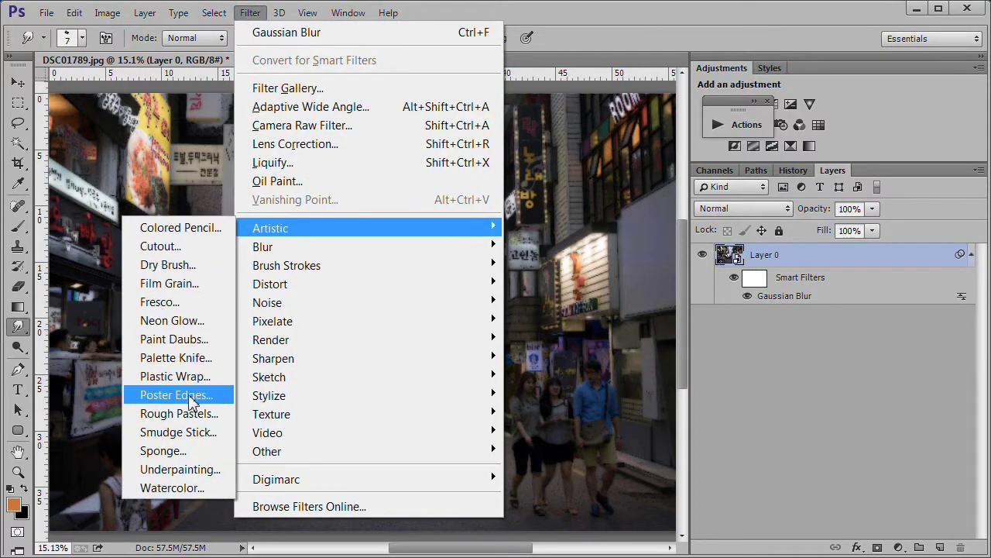
pyautogui.click(189, 403)
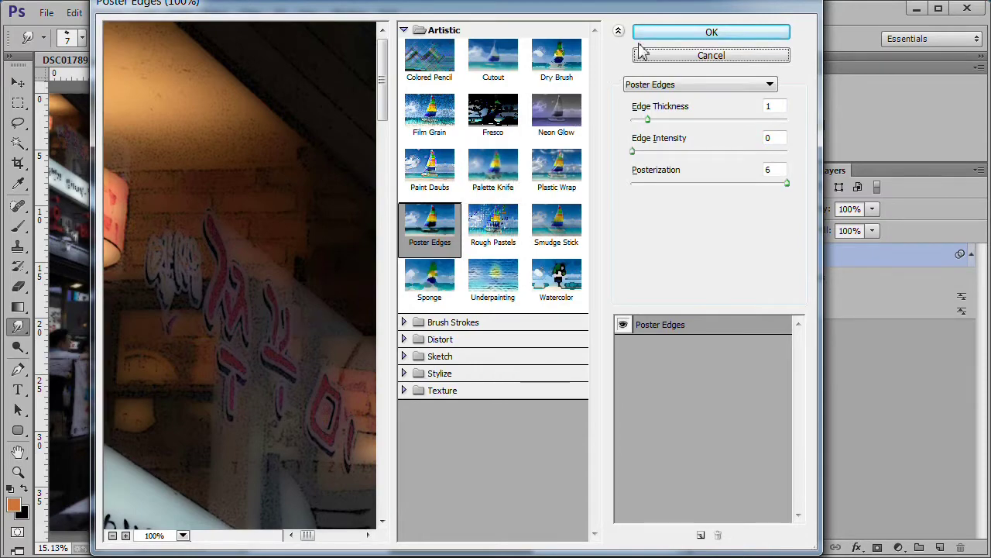
pyautogui.click(697, 31)
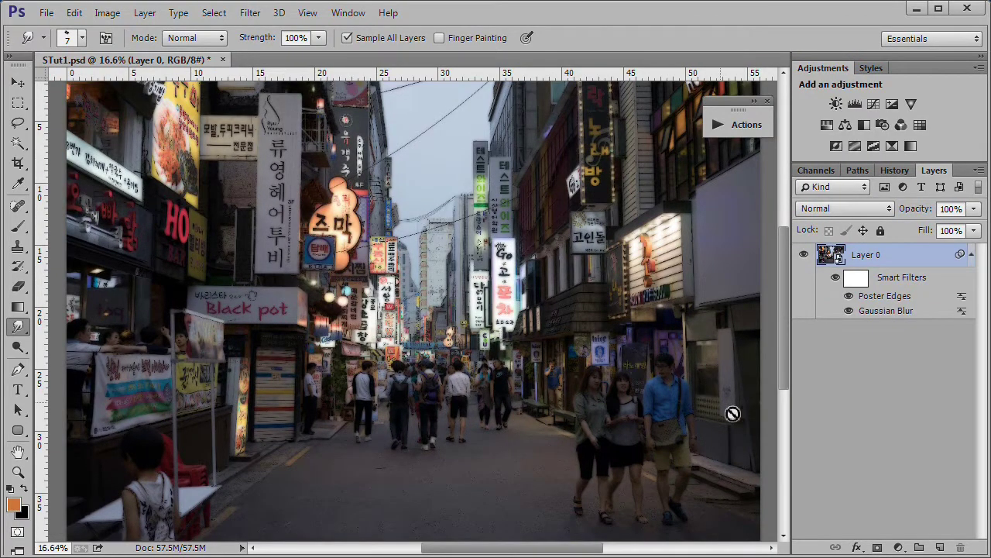
# Add a Levels adjustment layer with automatic levels correction
pyautogui.click(899, 548)
pyautogui.click(950, 265)
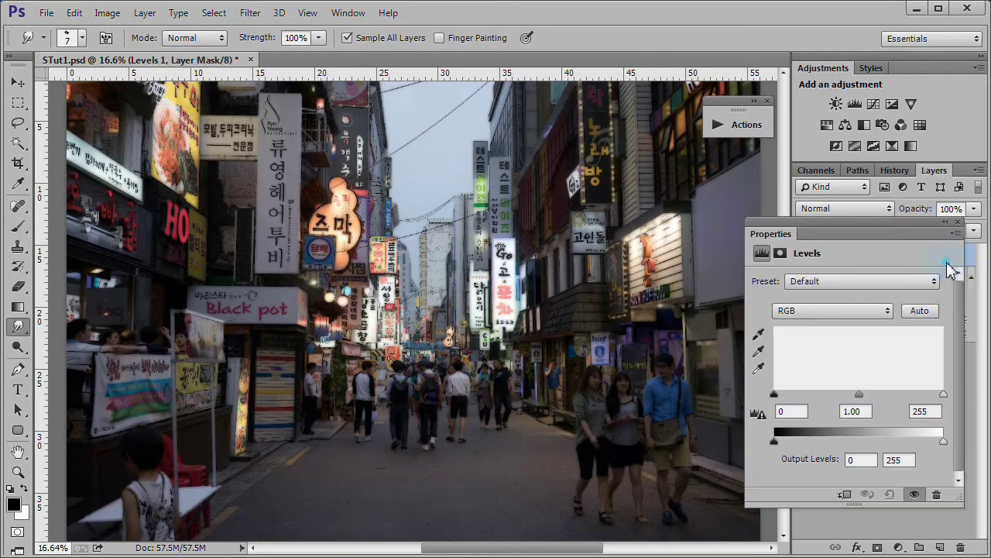
pyautogui.click(923, 313)
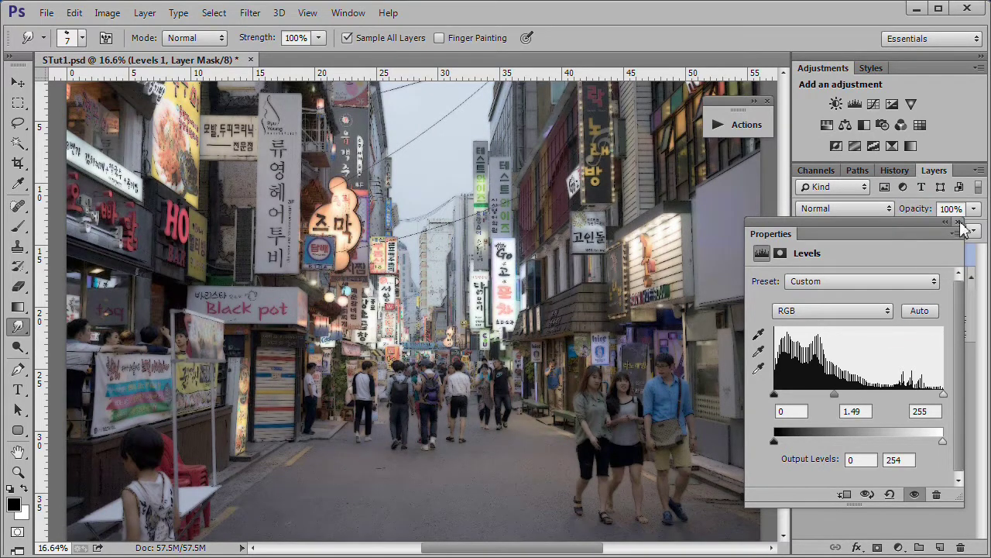
pyautogui.click(958, 222)
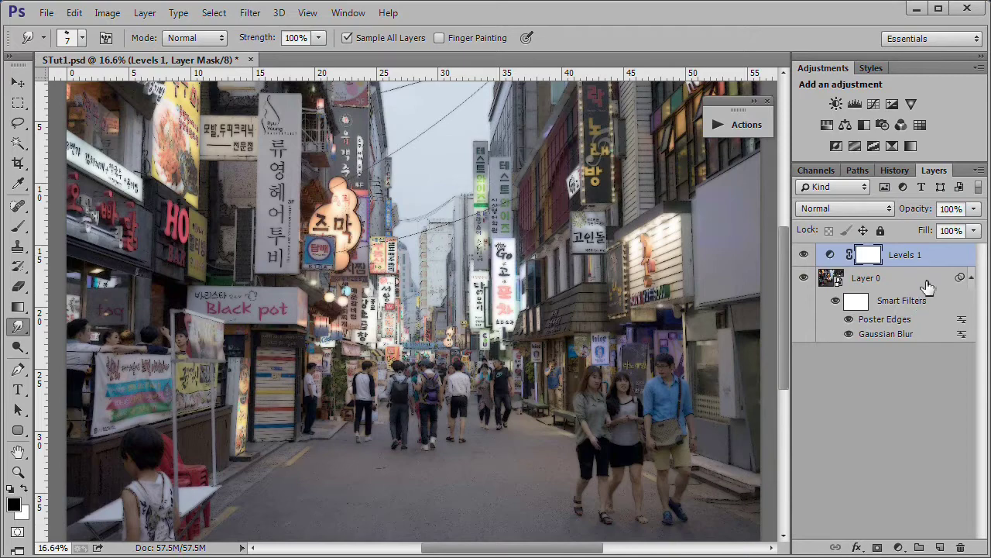
# Add a default Hue/Saturation adjustment layer above Levels 1
pyautogui.click(899, 547)
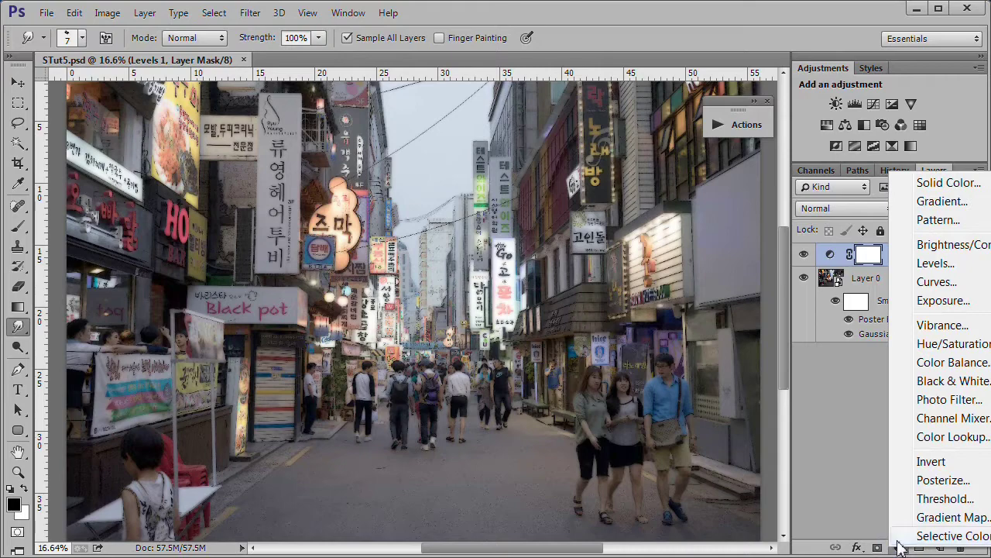
pyautogui.click(968, 346)
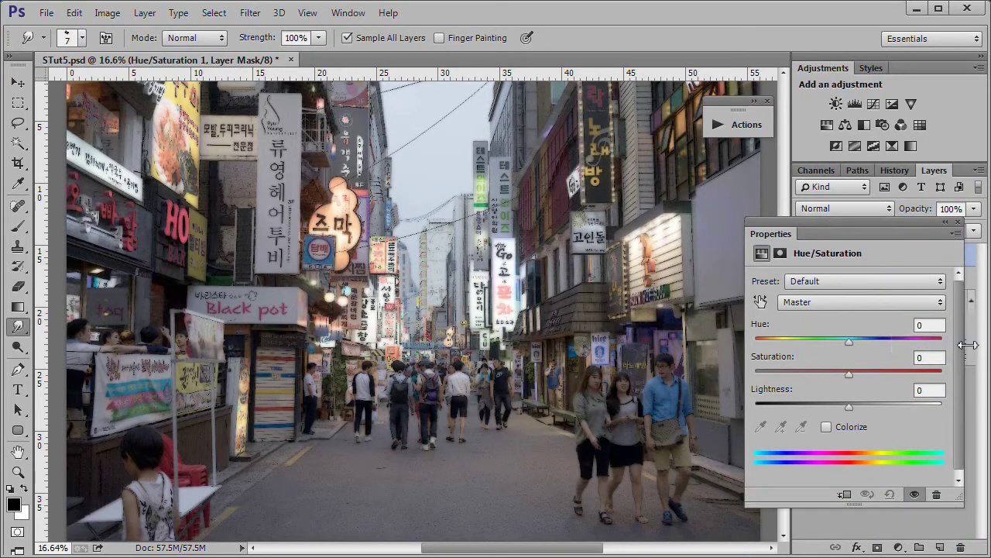
pyautogui.click(958, 223)
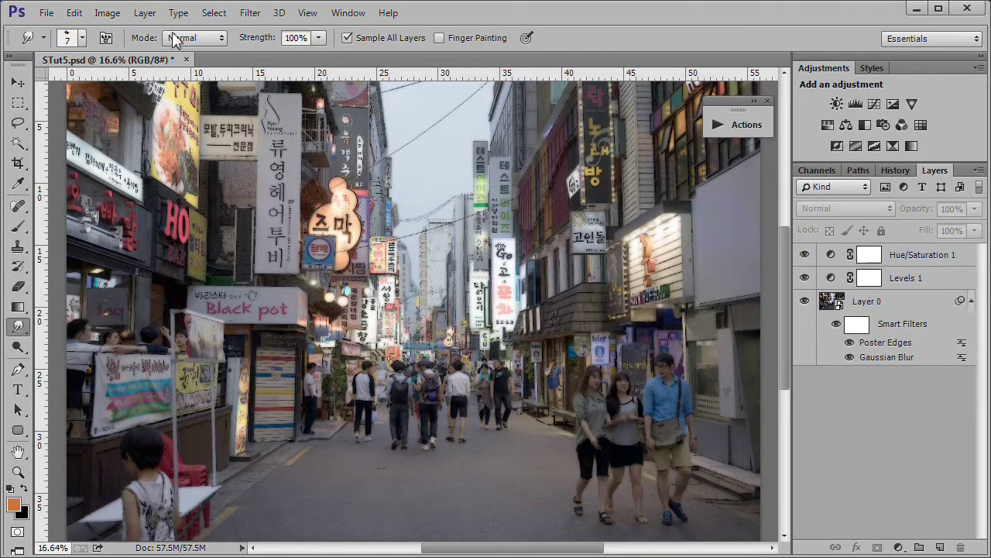
# Start a solid colour fill layer 'Saturation' in Saturation mode at 10% opacity
pyautogui.click(144, 14)
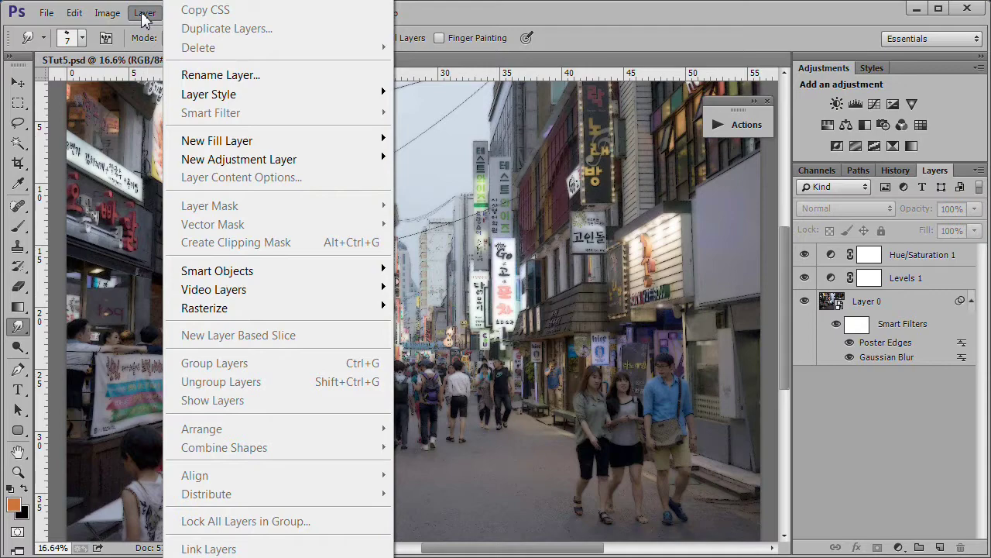
pyautogui.moveTo(216, 140)
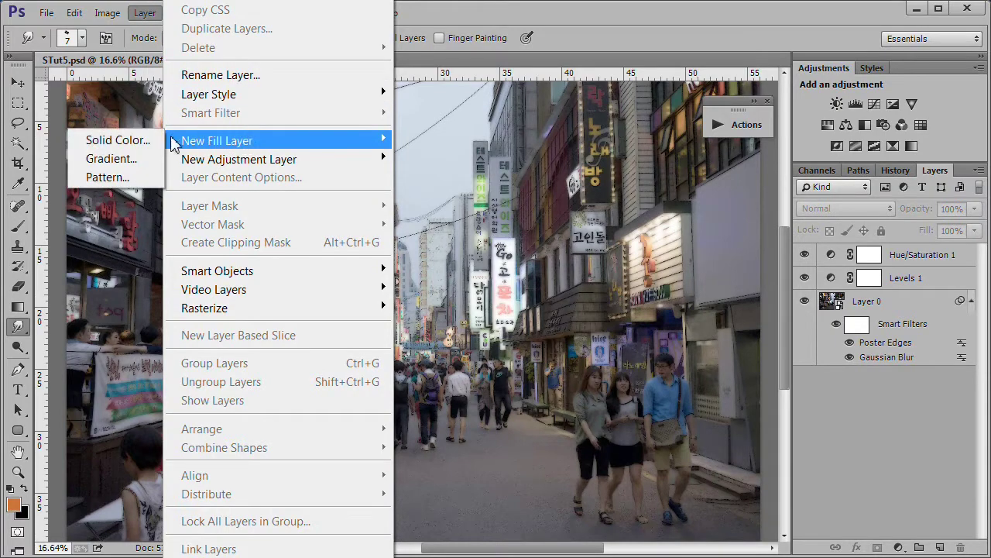
pyautogui.click(118, 140)
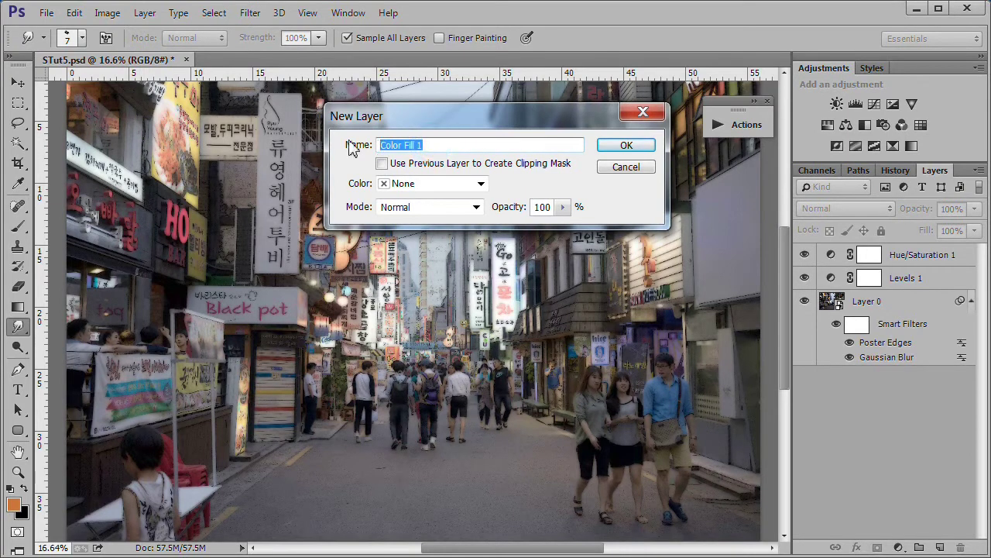
pyautogui.write('Saturation')
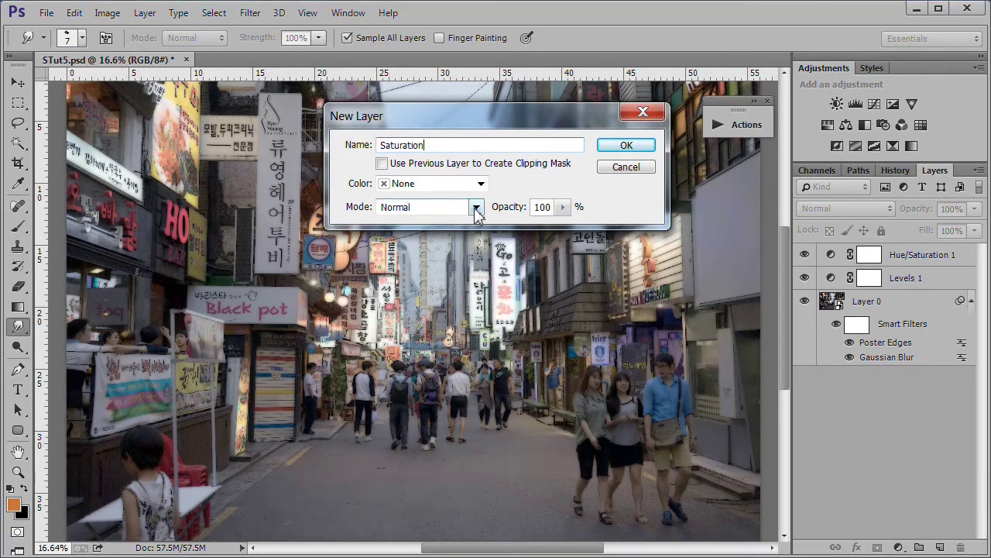
pyautogui.click(476, 207)
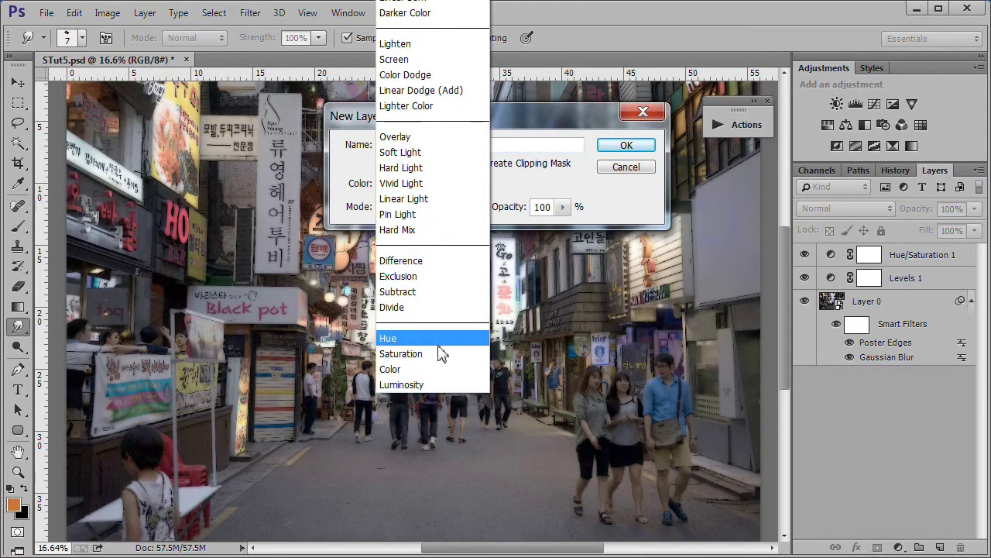
pyautogui.click(441, 361)
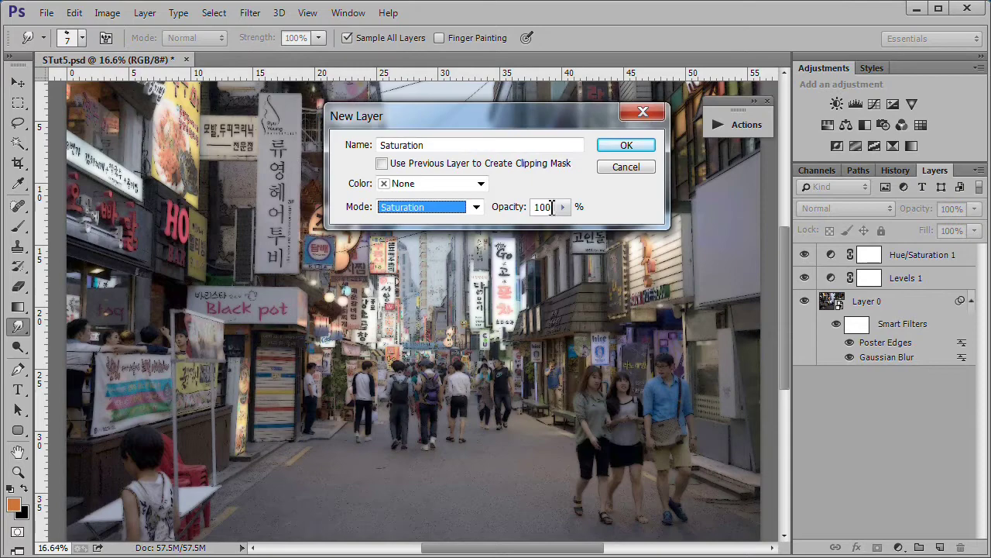
pyautogui.click(551, 207)
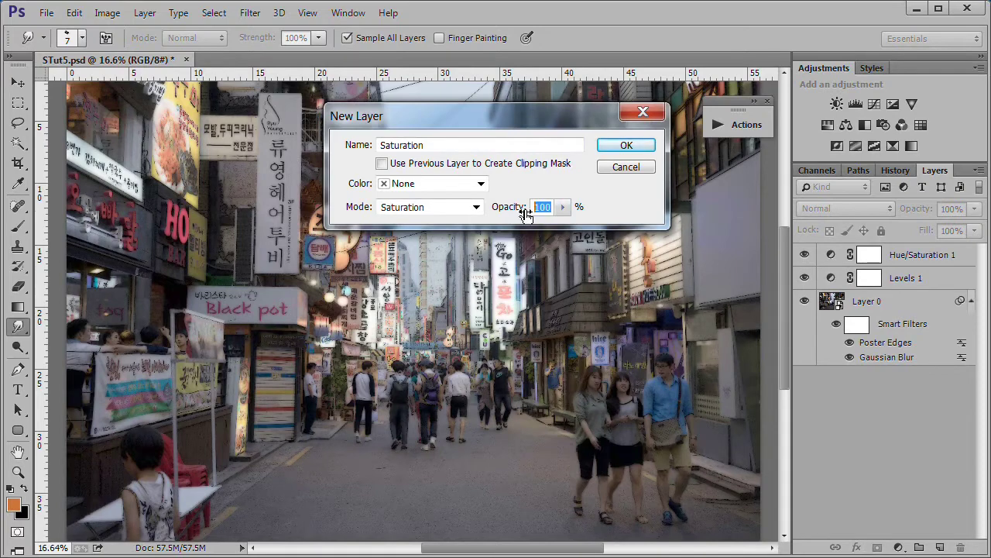
pyautogui.write('10')
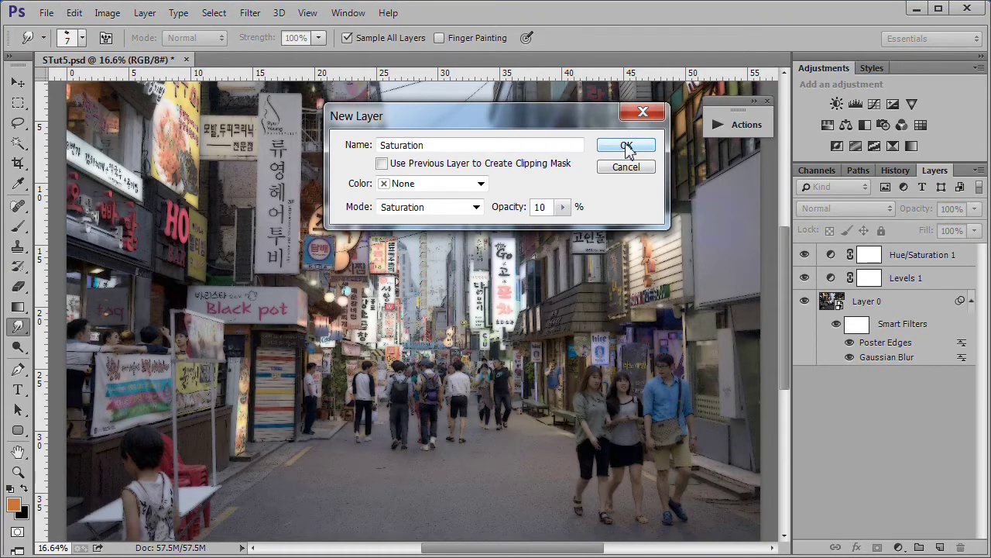
pyautogui.click(627, 147)
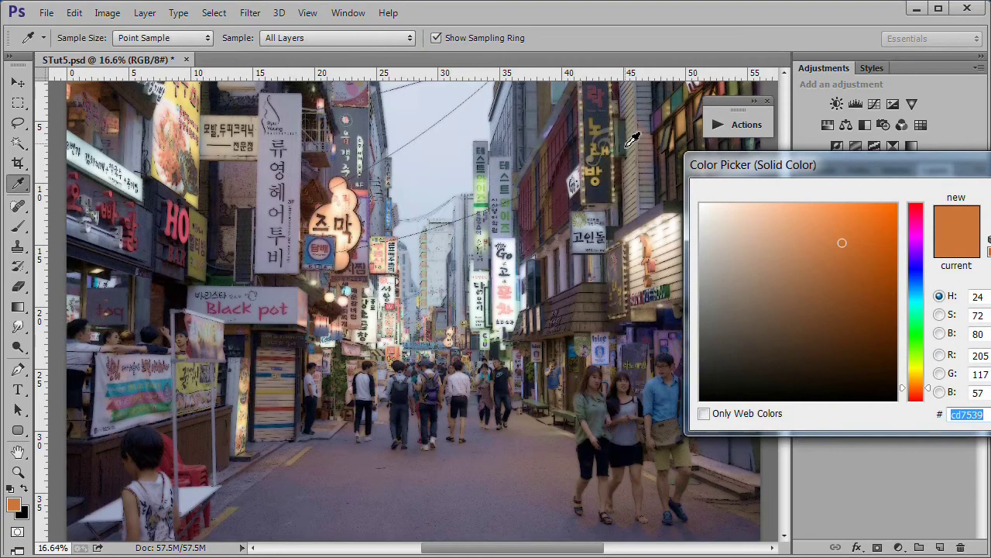
# Give the Saturation fill layer the light blue colour #70D0F0
pyautogui.moveTo(872, 164); pyautogui.dragTo(693, 200)
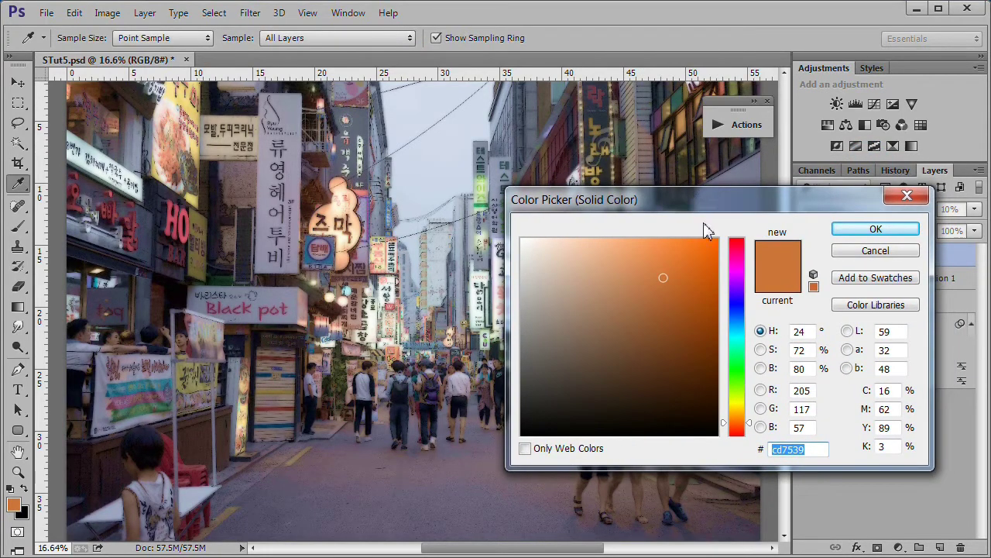
pyautogui.click(805, 447)
pyautogui.write('70D0F0')
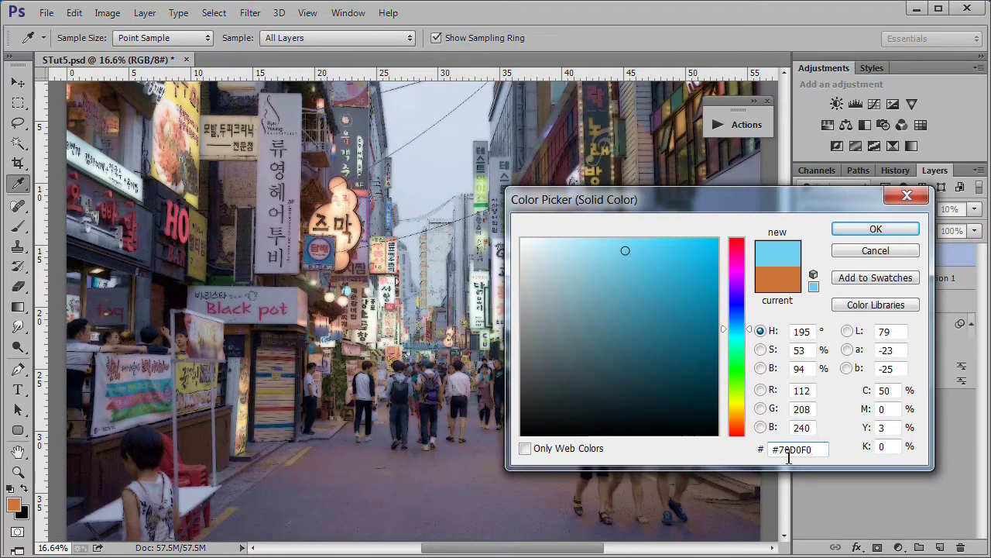
pyautogui.click(884, 231)
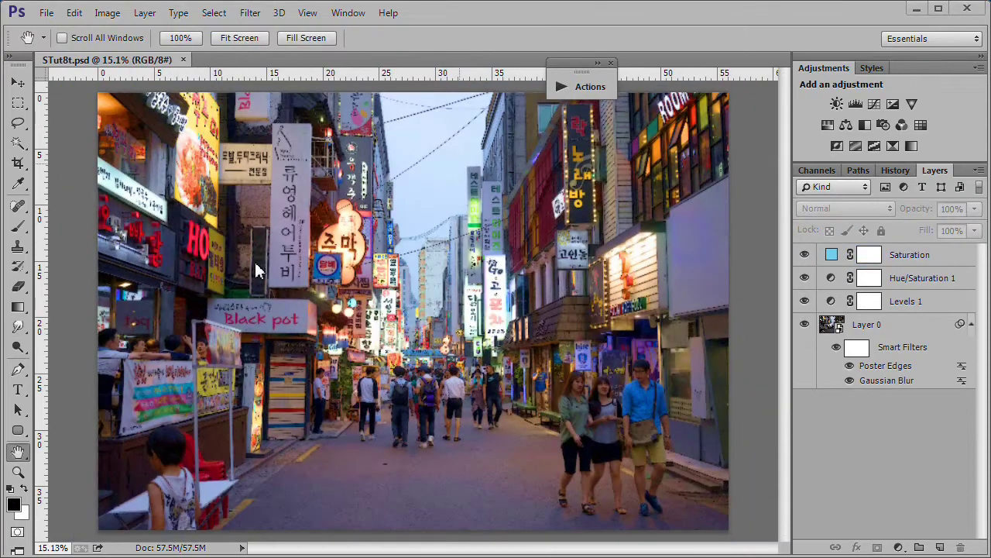
# Stop recording the Poster Effect action and select the My Actions set
pyautogui.click(599, 66)
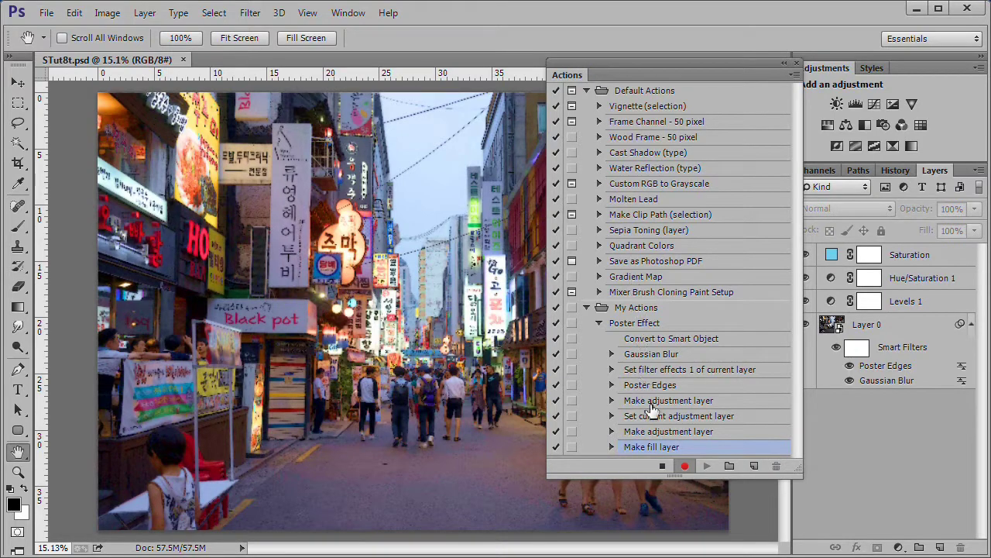
pyautogui.click(664, 466)
pyautogui.click(640, 308)
pyautogui.click(794, 74)
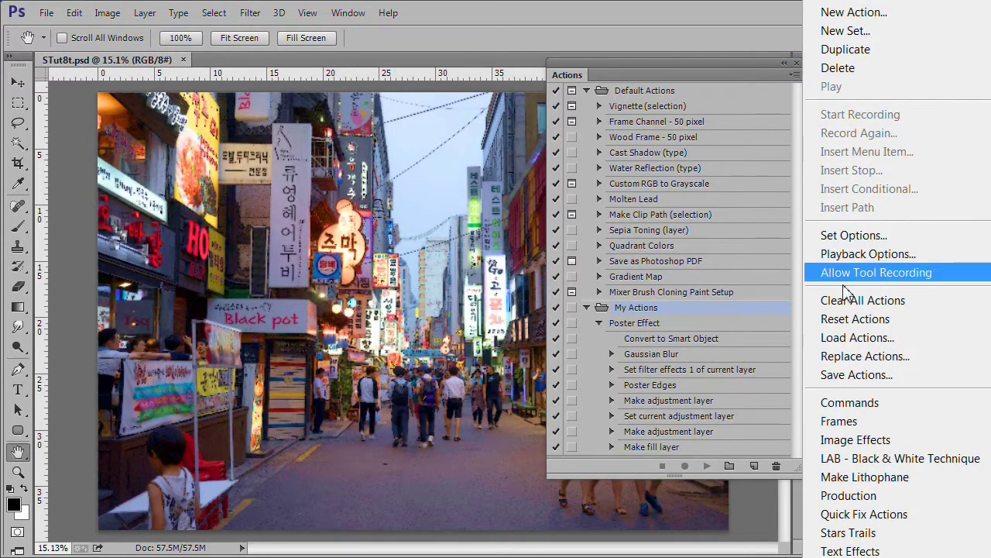
# Save the My Actions set as an action file in Documents > My Presets
pyautogui.click(856, 375)
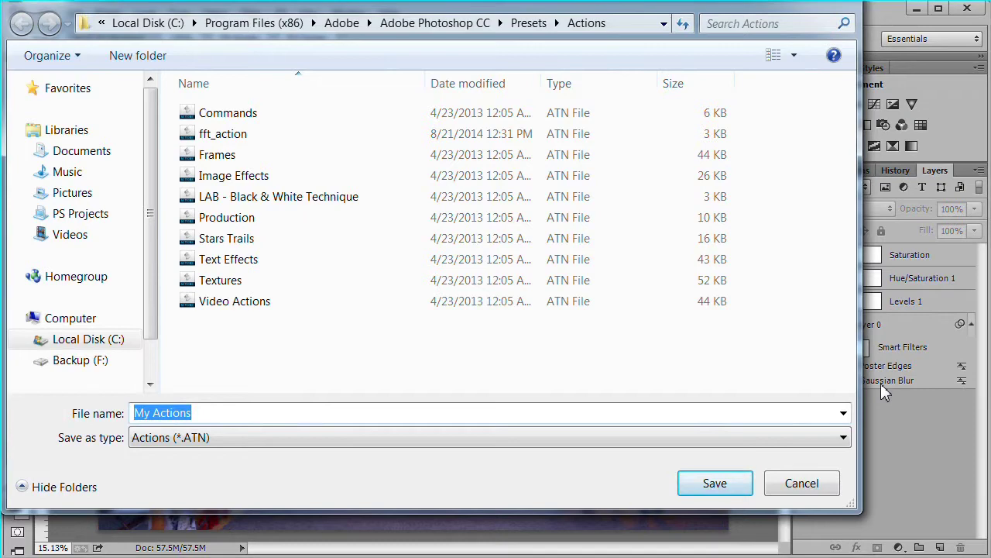
pyautogui.moveTo(81, 161)
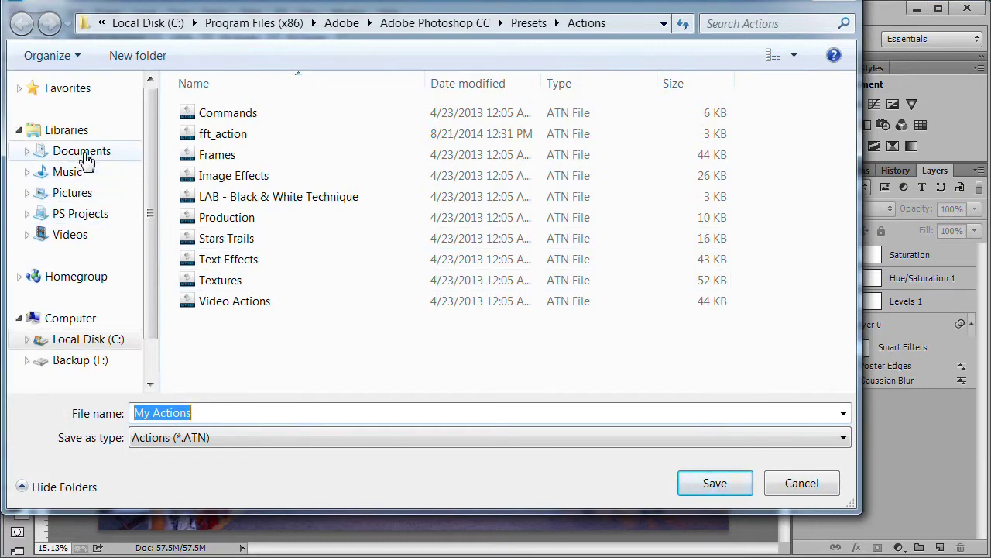
pyautogui.click(85, 153)
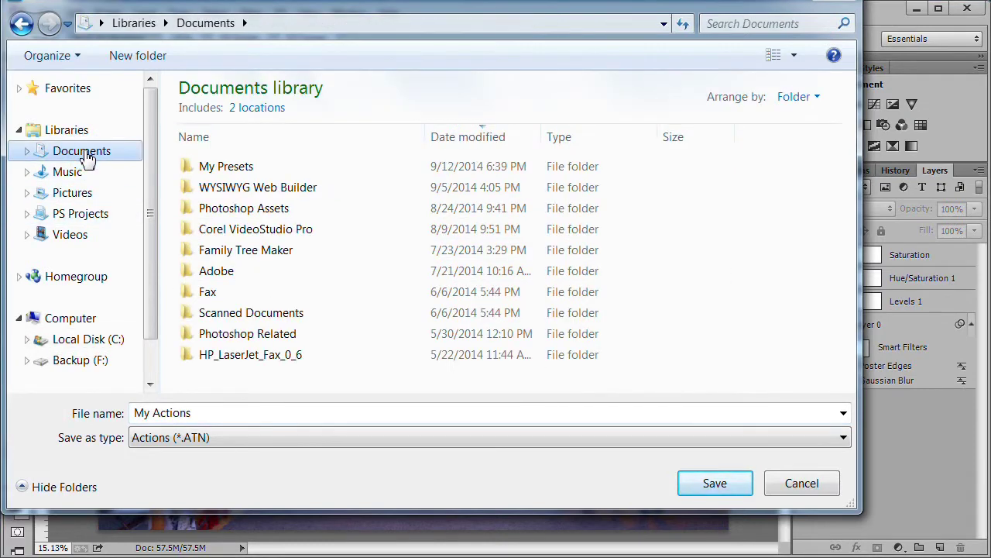
pyautogui.doubleClick(263, 171)
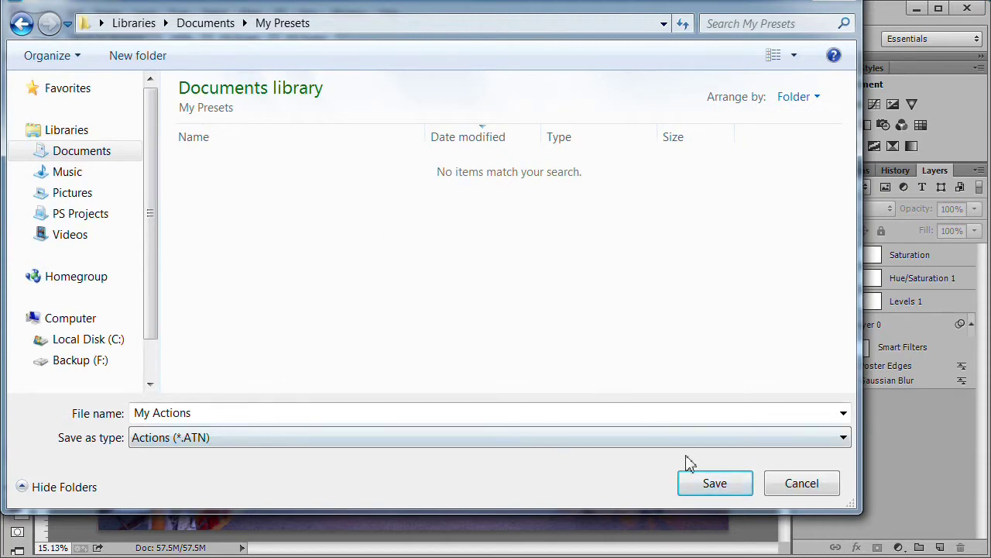
pyautogui.click(714, 486)
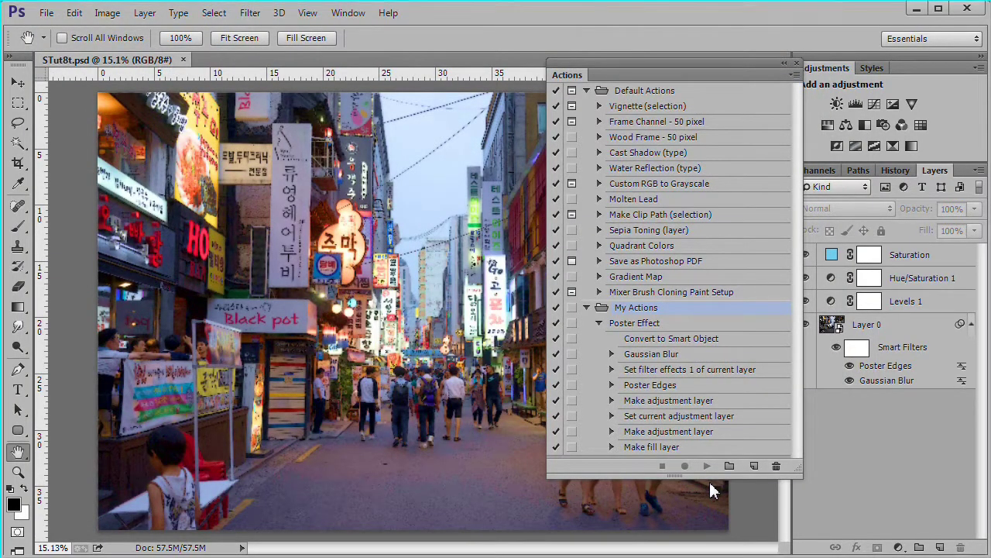
pyautogui.click(797, 65)
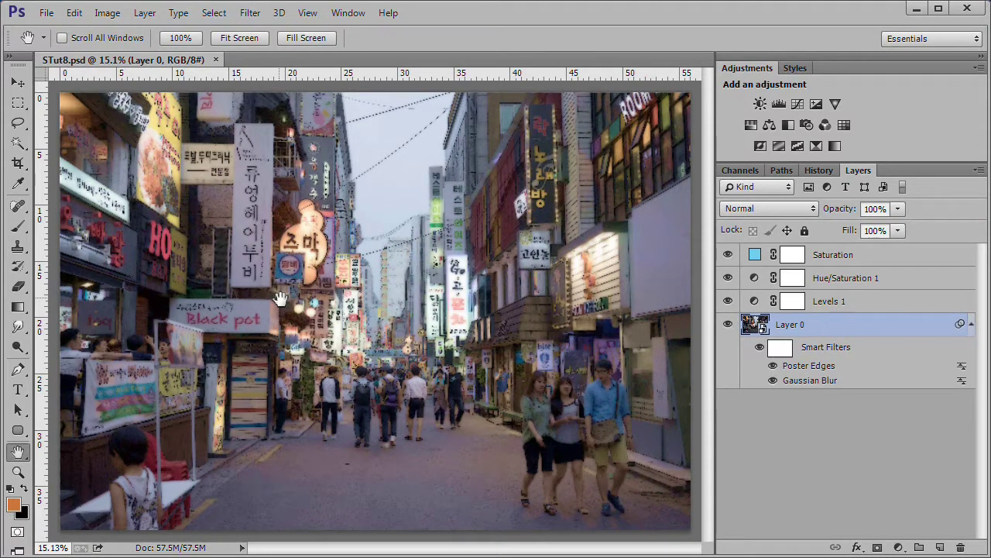
# Change the Gaussian Blur smart filter radius on Layer 0 from 10 to 5 pixels
pyautogui.doubleClick(806, 381)
pyautogui.click(507, 238)
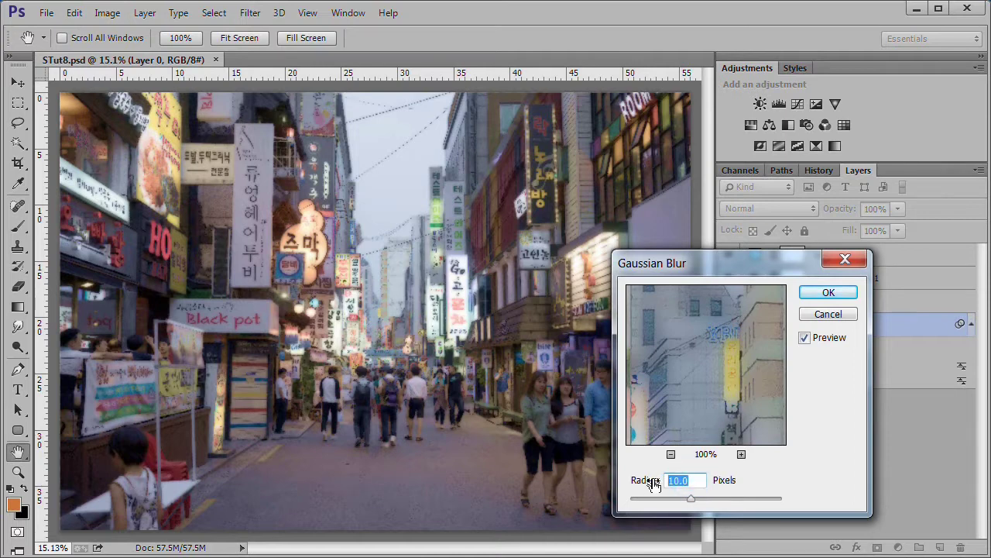
pyautogui.write('5')
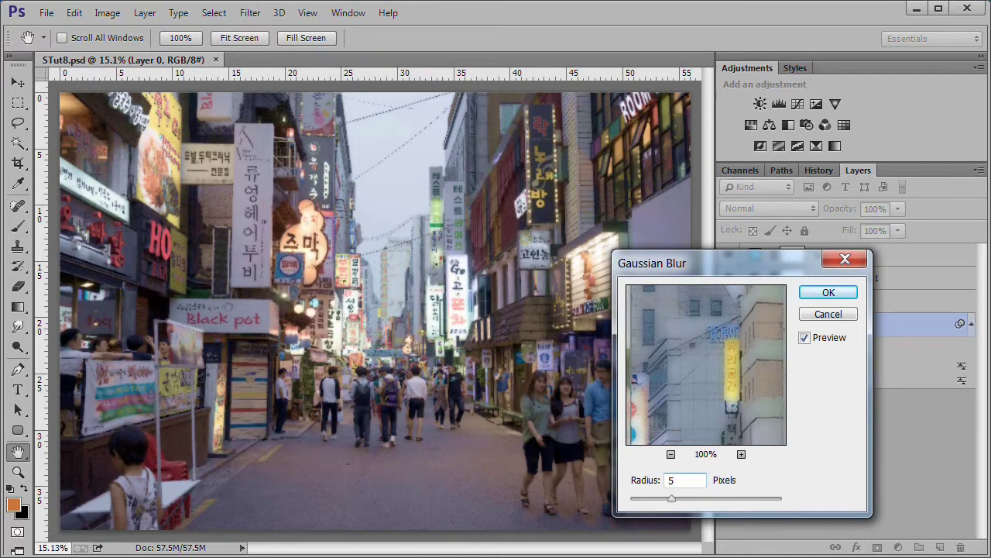
pyautogui.click(827, 294)
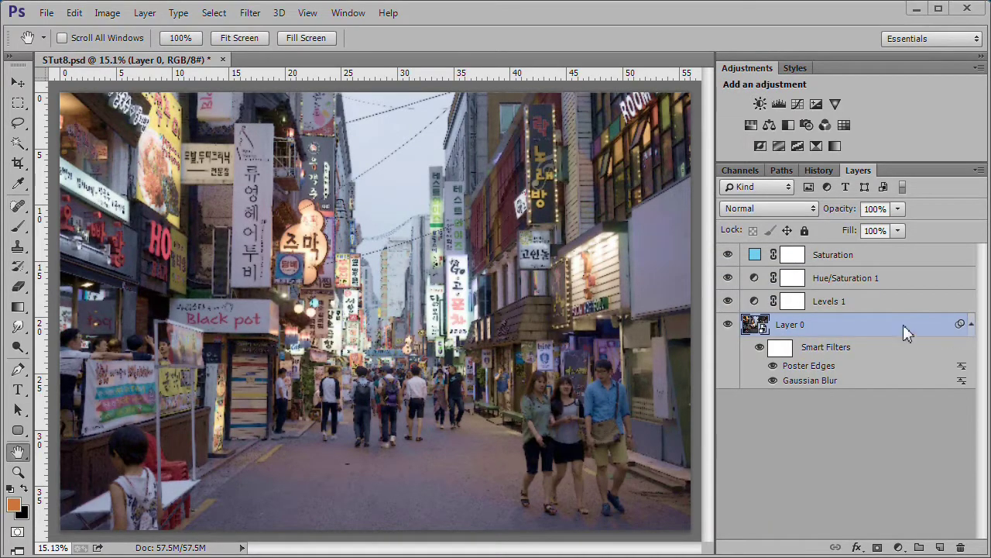
# Check the Levels 1 settings, then raise the Hue/Saturation 1 saturation to +54
pyautogui.click(755, 302)
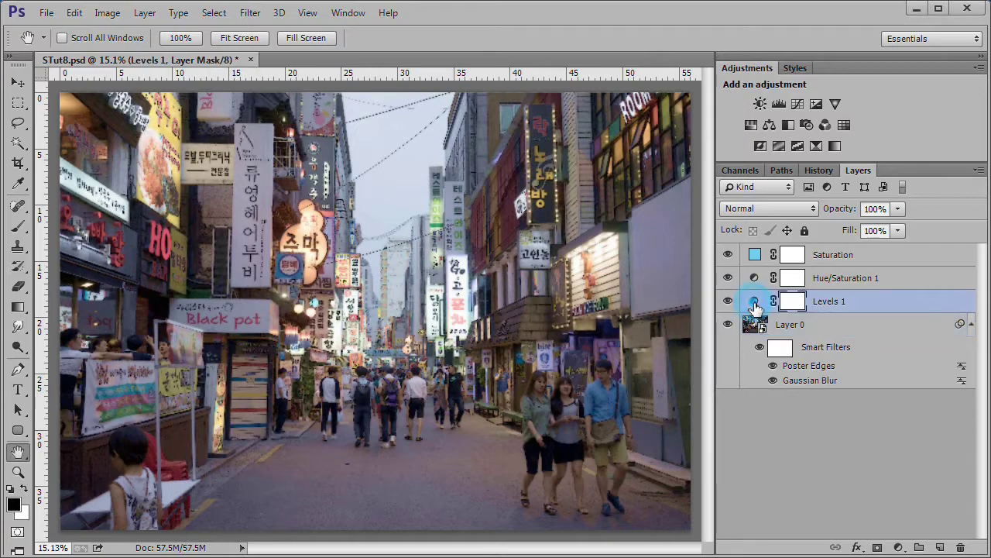
pyautogui.doubleClick(754, 302)
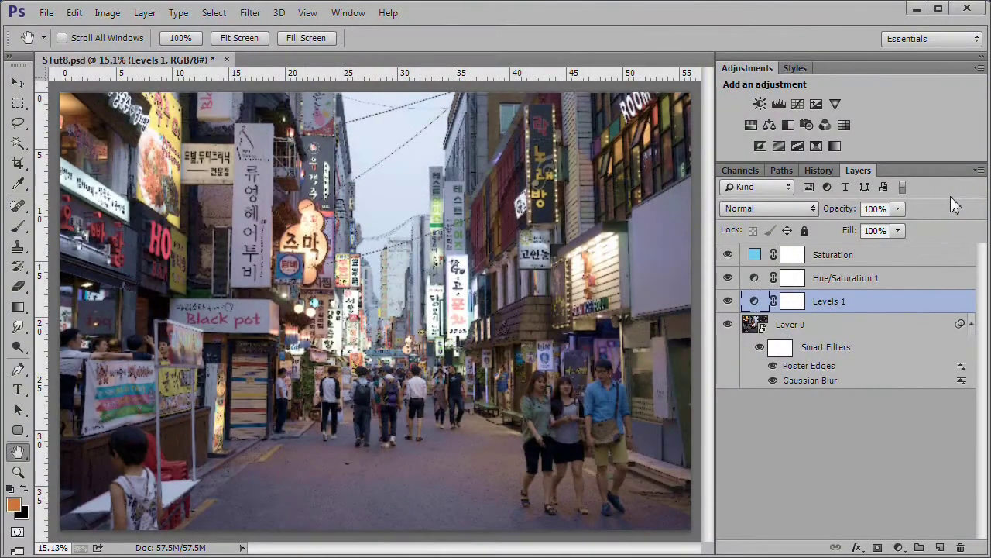
pyautogui.click(792, 301)
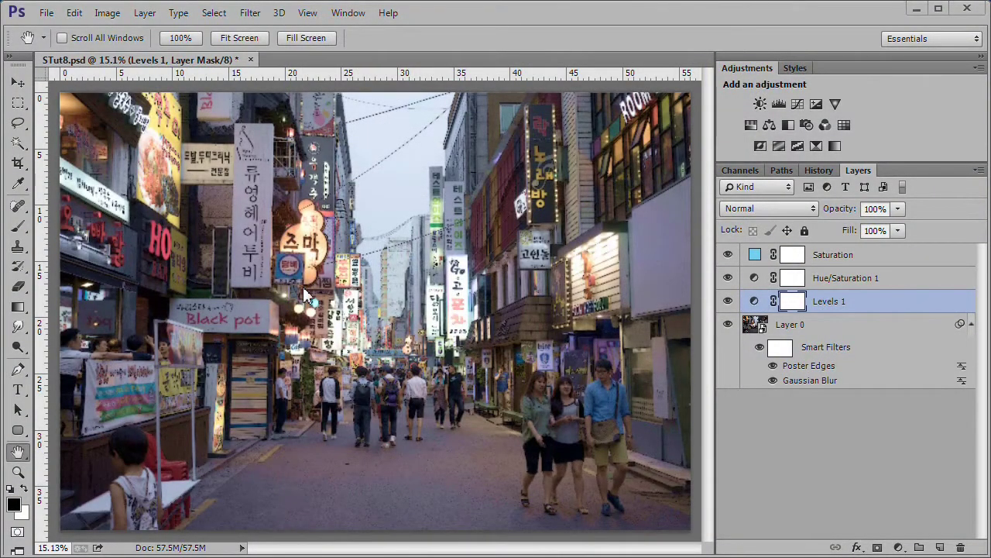
pyautogui.click(861, 279)
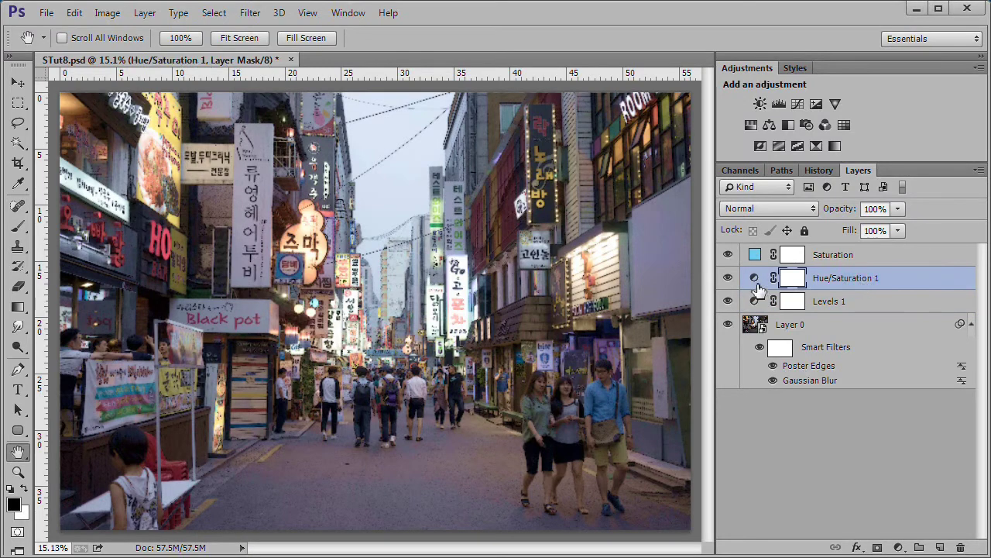
pyautogui.doubleClick(756, 279)
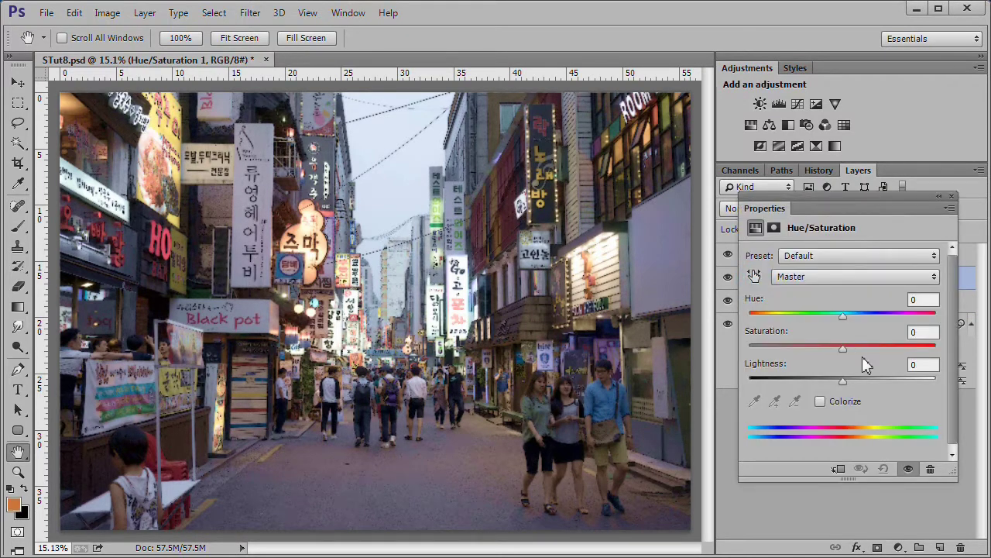
pyautogui.moveTo(842, 348)
pyautogui.mouseDown()
pyautogui.moveTo(905, 343)
pyautogui.moveTo(892, 341)
pyautogui.mouseUp()
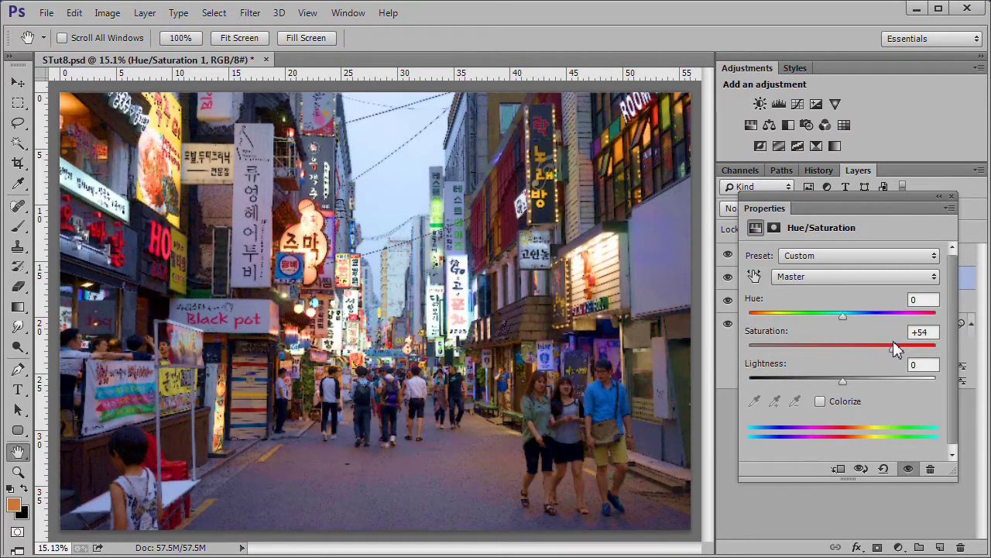
pyautogui.click(951, 200)
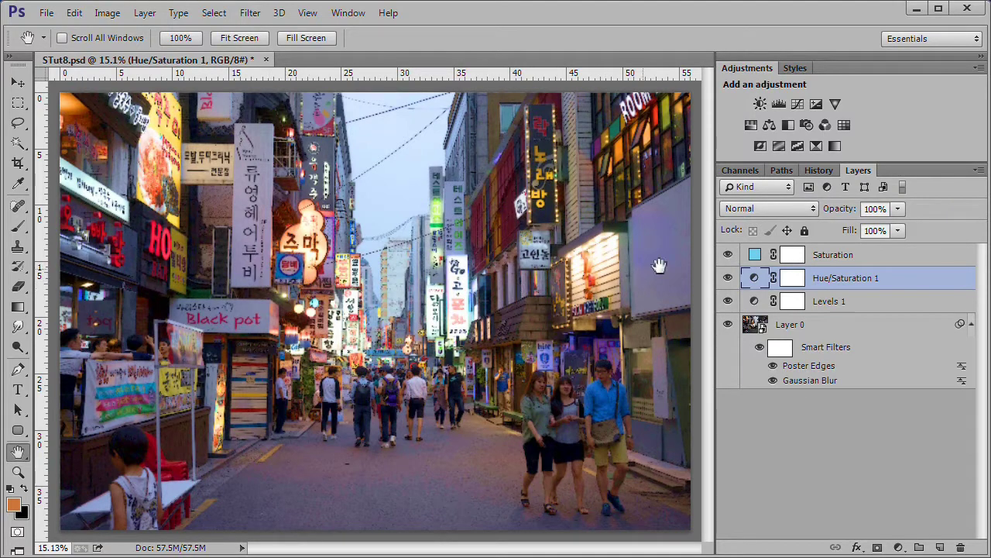
# Raise the Saturation layer's opacity from 10% to 20%
pyautogui.click(861, 258)
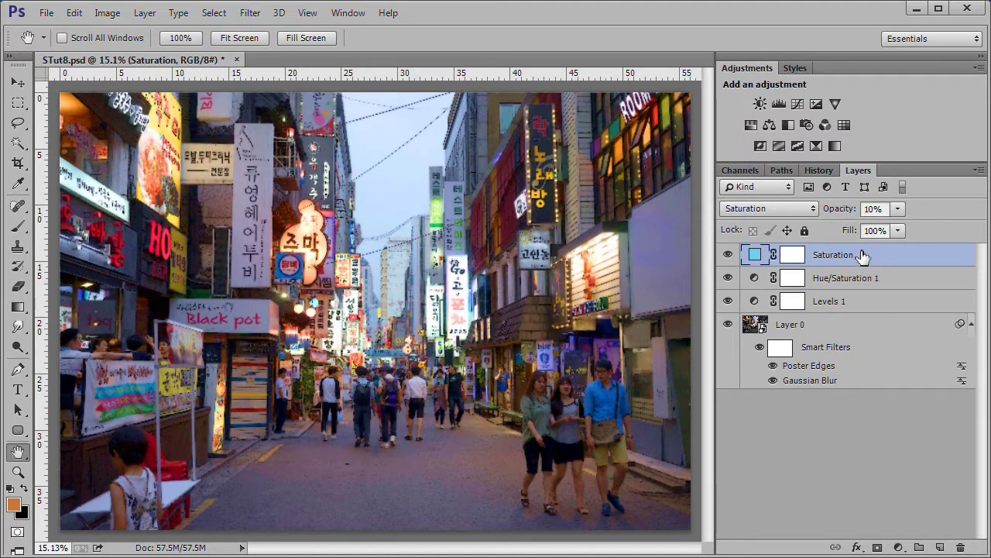
pyautogui.click(898, 211)
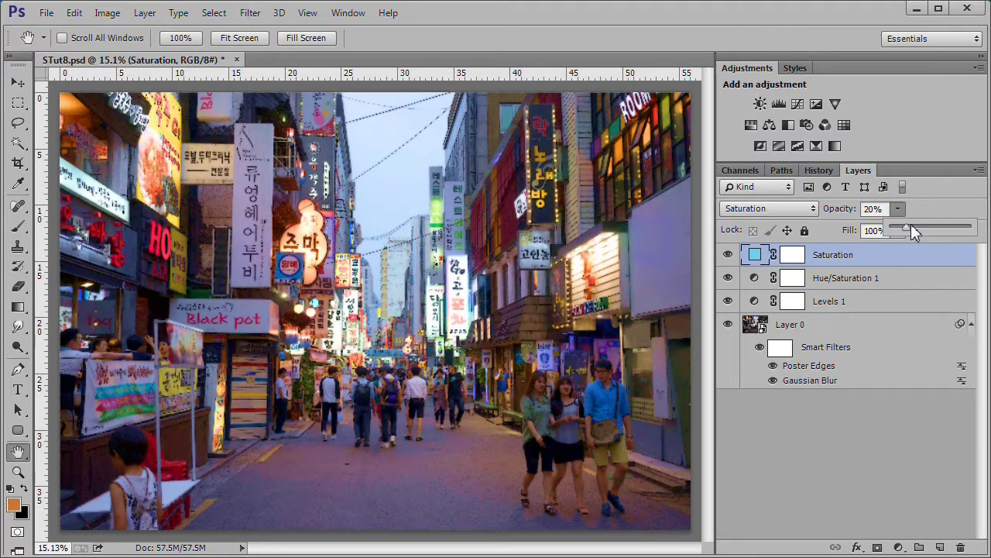
pyautogui.click(917, 210)
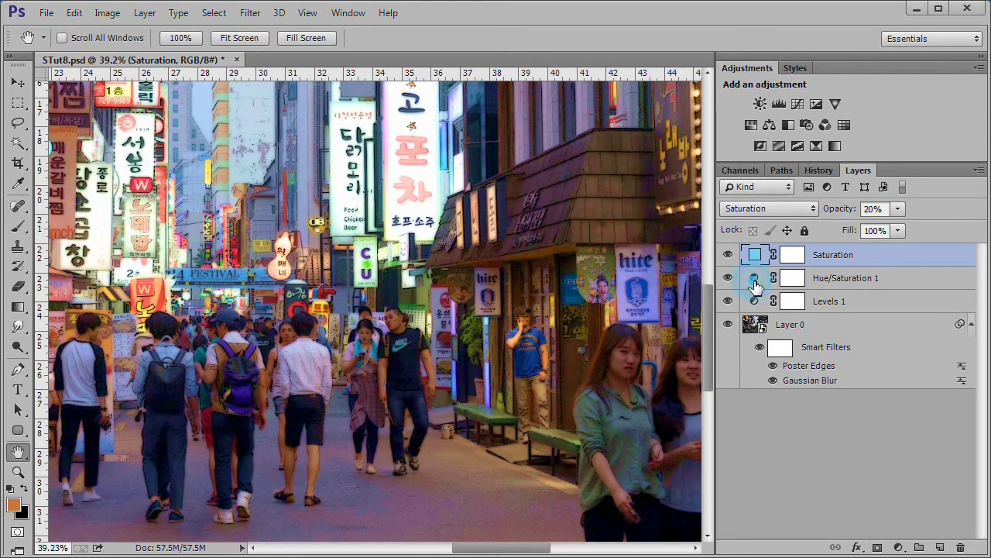
# Nudge the Hue/Saturation 1 saturation up to +55
pyautogui.doubleClick(754, 279)
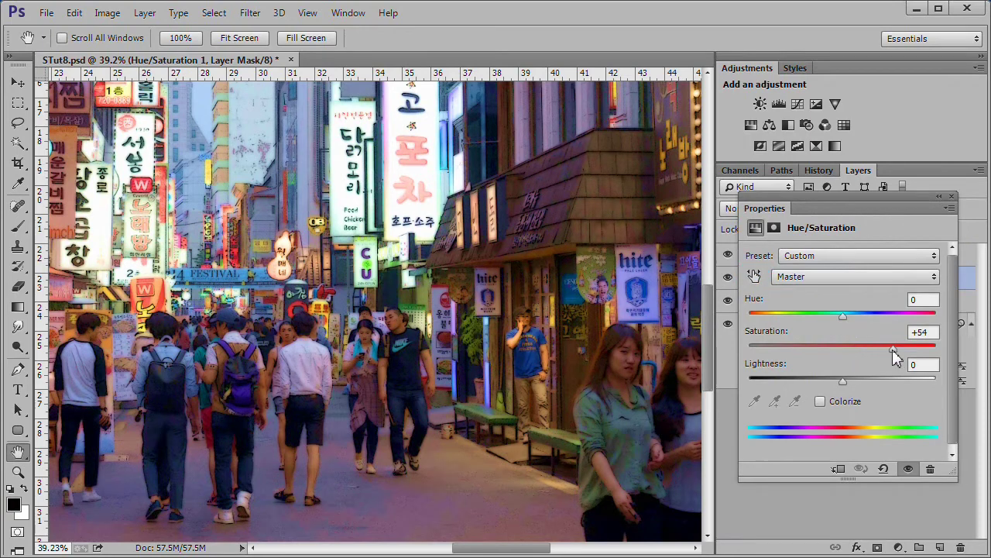
pyautogui.moveTo(892, 348); pyautogui.dragTo(896, 350)
pyautogui.click(951, 196)
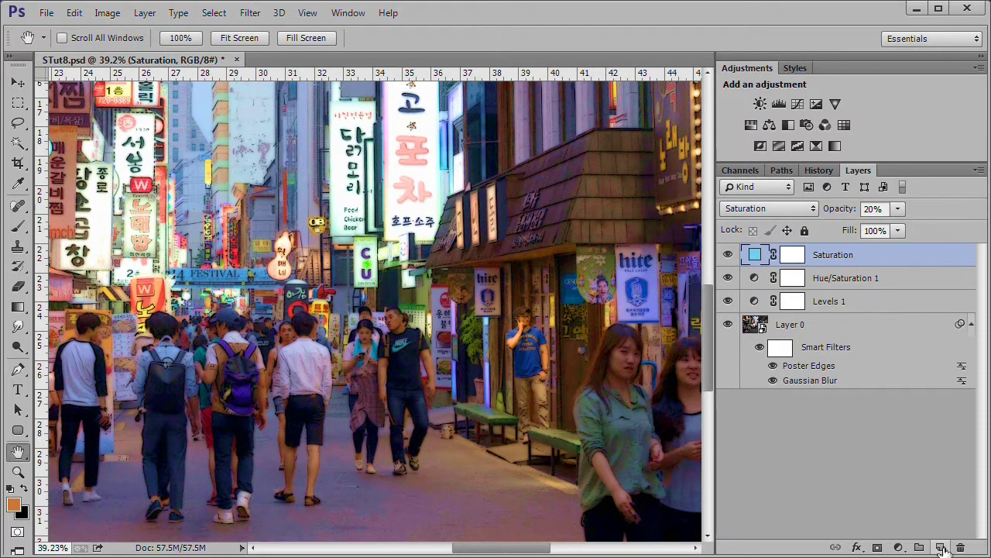
# Add a new layer above Saturation and fill it with 50% gray
pyautogui.click(940, 547)
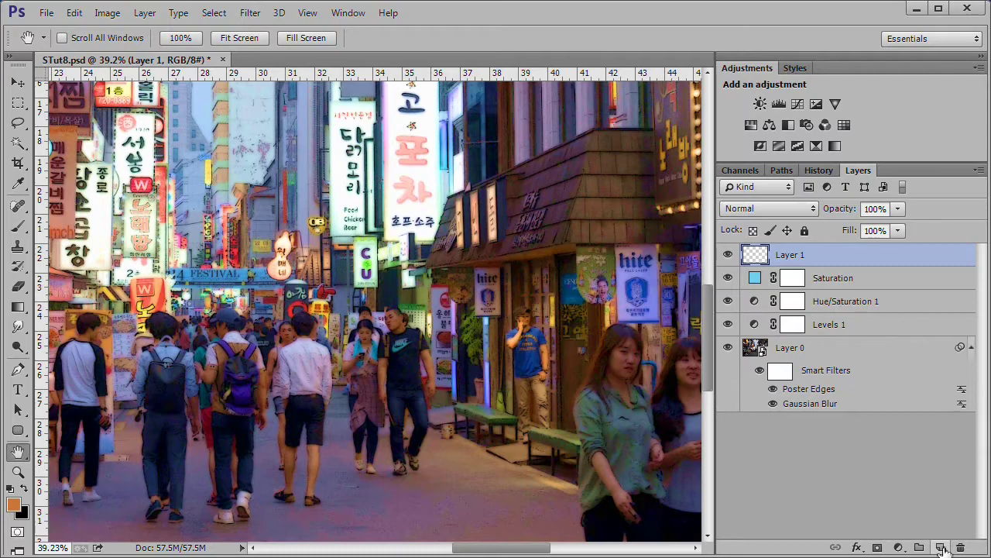
pyautogui.click(74, 13)
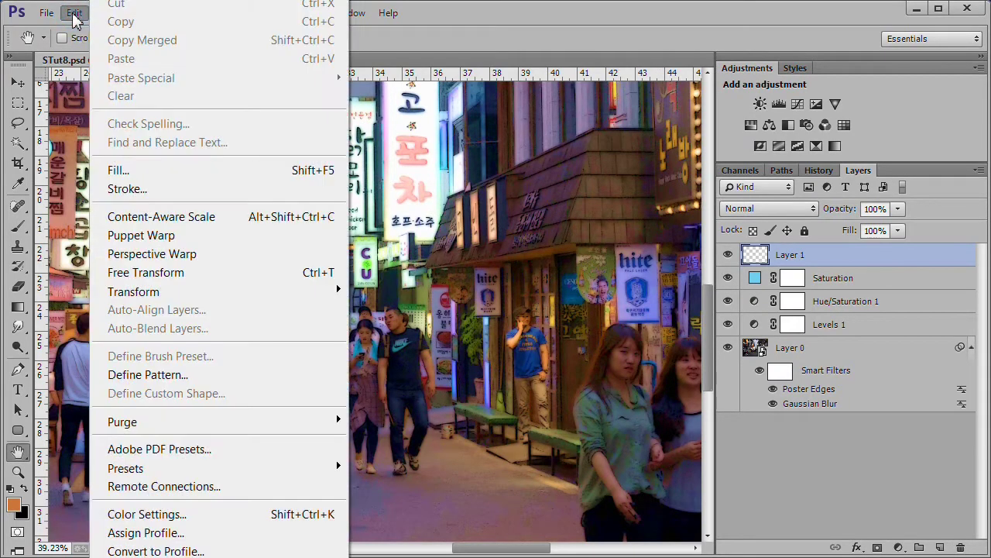
pyautogui.click(147, 172)
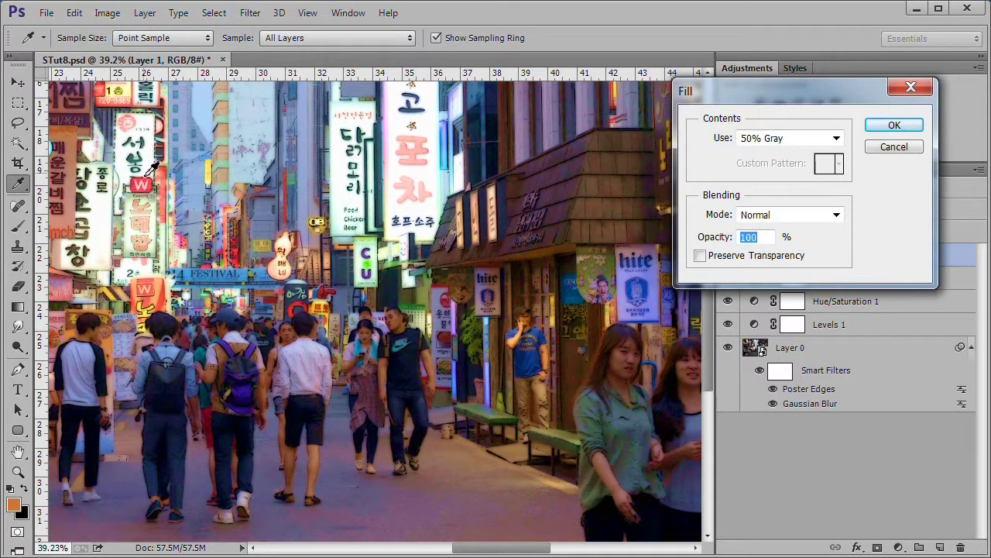
pyautogui.click(892, 127)
pyautogui.press('h')
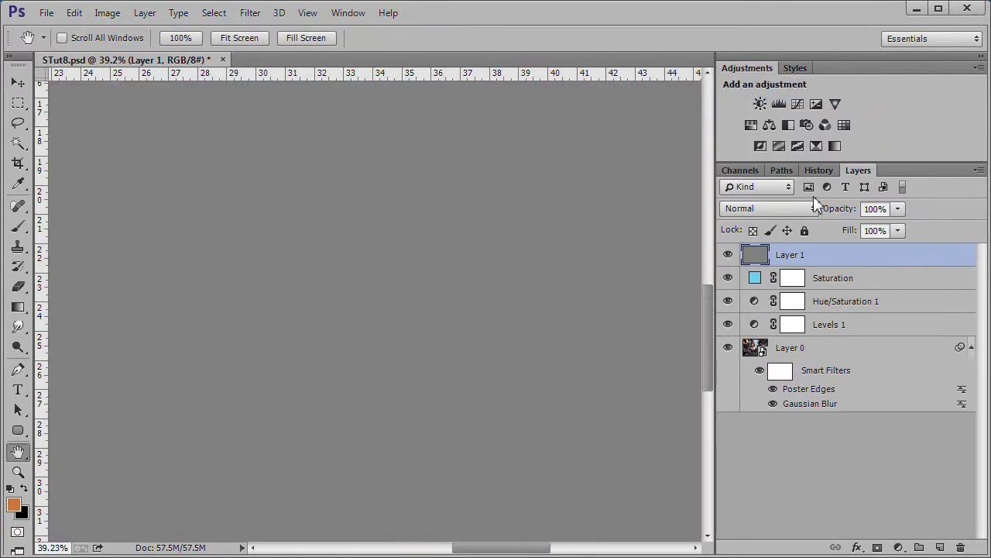
# Set the gray layer to Overlay blend mode and ready the Brush with default black/white colours
pyautogui.click(793, 209)
pyautogui.scroll(-3, 793, 216)
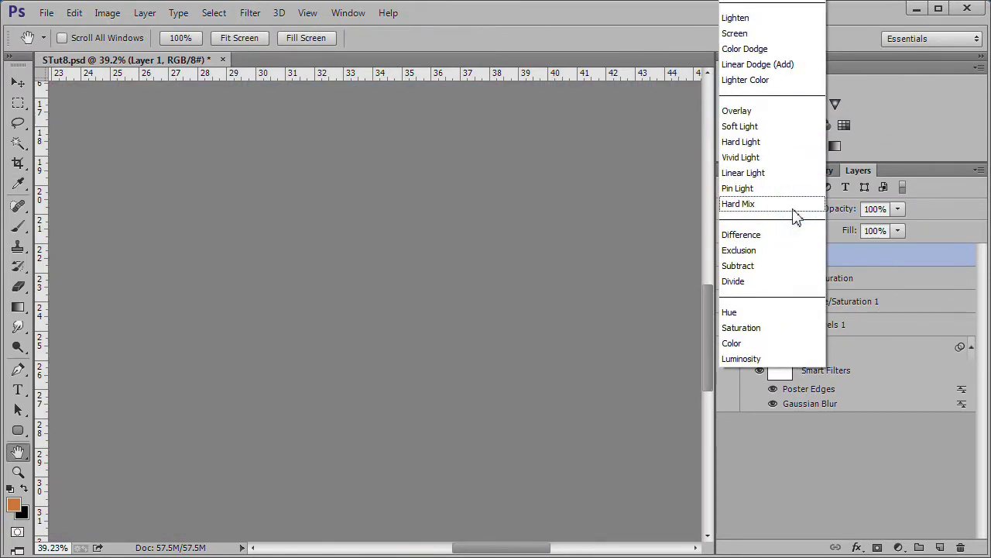
pyautogui.click(773, 118)
pyautogui.press('b')
pyautogui.press('d')
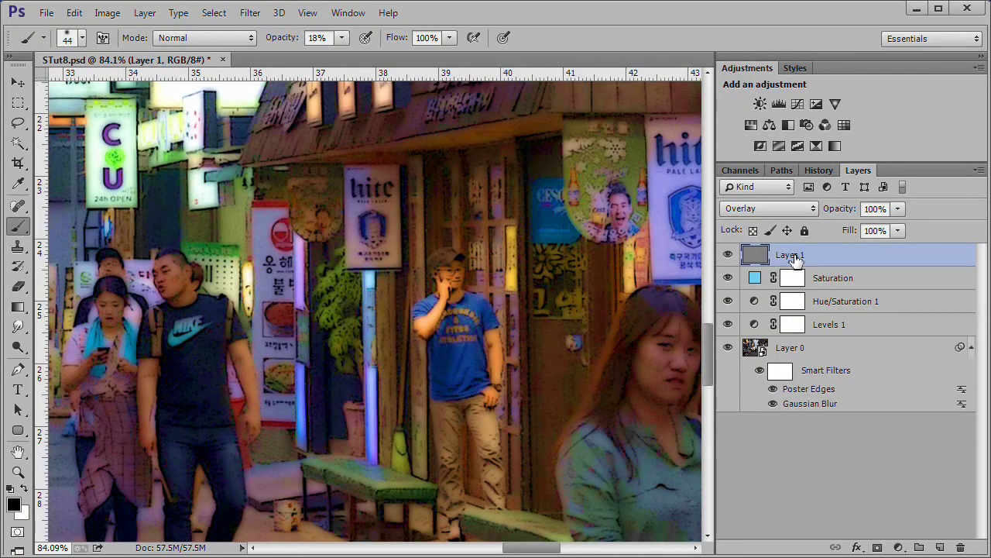
pyautogui.doubleClick(796, 258)
# Rename Layer 1 to 'Pseudo Dodge-Burn' and make white the foreground colour
pyautogui.write('Pseudo Dodge-Burn')
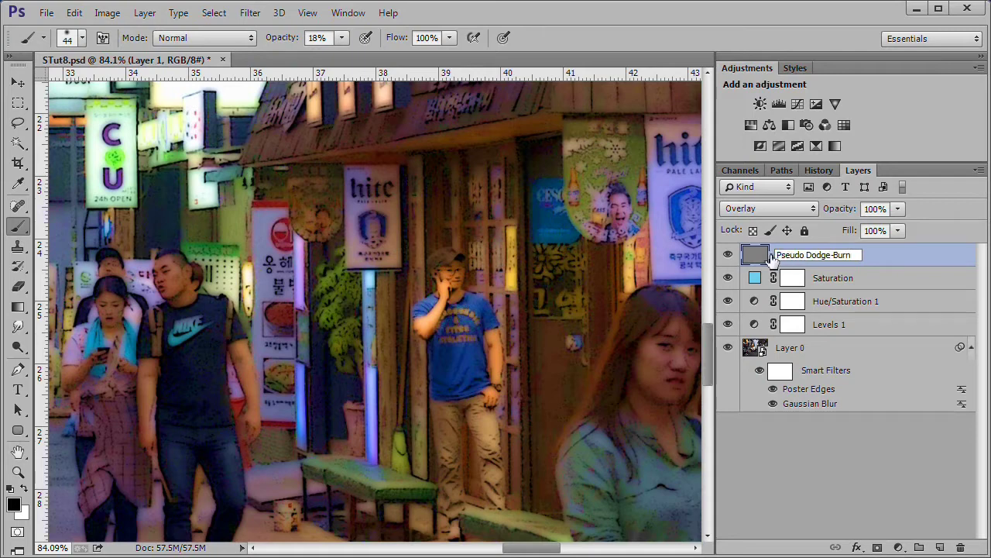
pyautogui.press('Return')
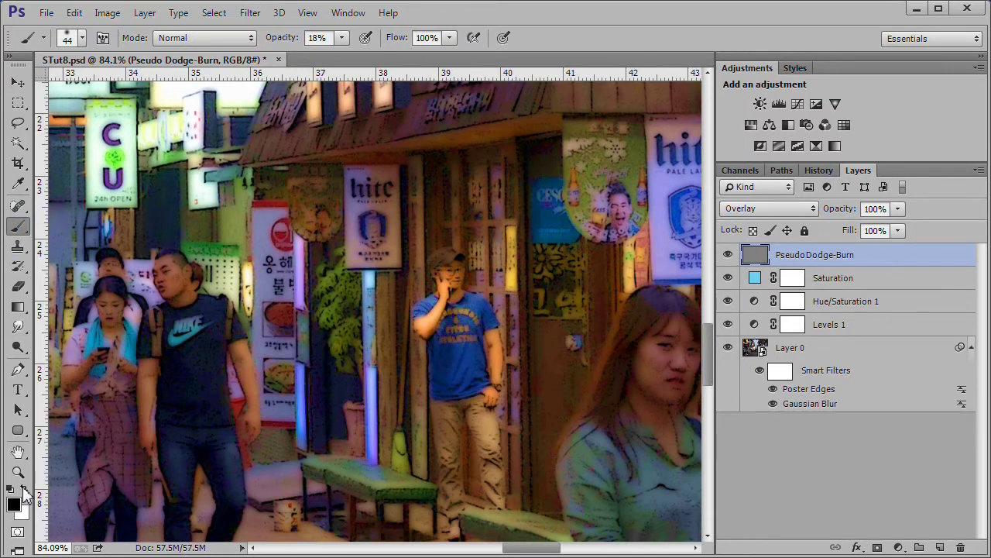
pyautogui.click(24, 493)
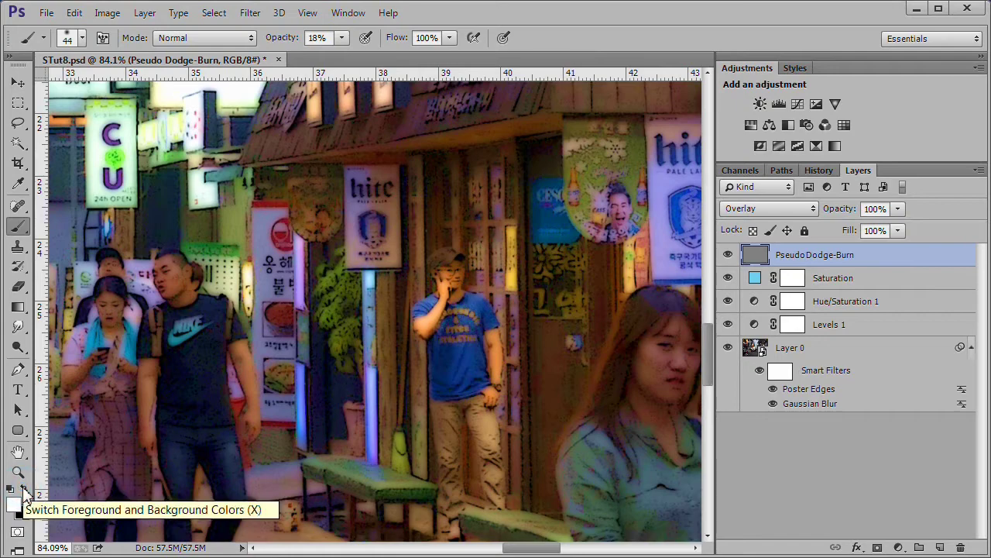
# Brush white over the faces of the woman, the bespectacled man and the crowd
pyautogui.moveTo(677, 339)
pyautogui.mouseDown()
pyautogui.moveTo(685, 381)
pyautogui.moveTo(655, 420)
pyautogui.mouseUp()
pyautogui.moveTo(566, 420); pyautogui.dragTo(191, 411)
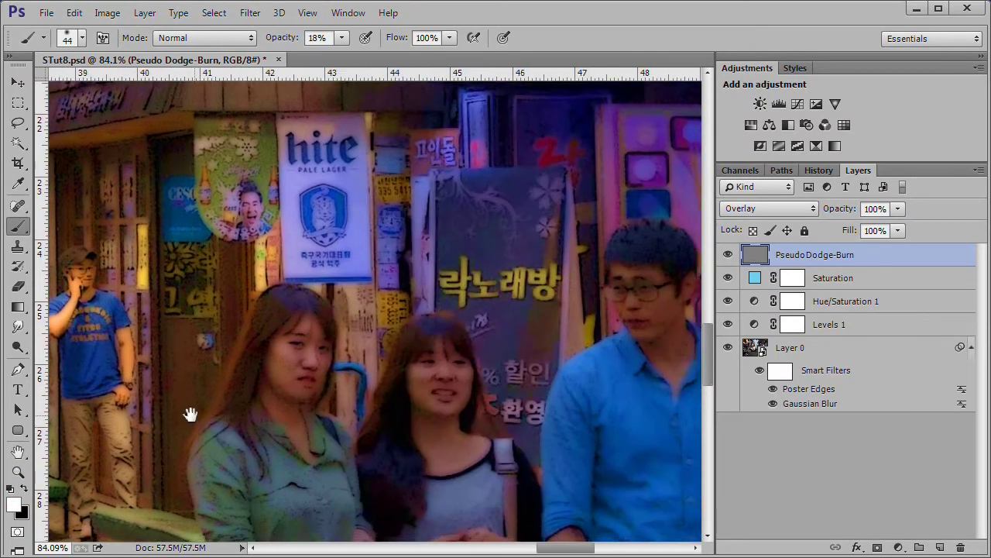
pyautogui.moveTo(571, 272); pyautogui.dragTo(581, 287)
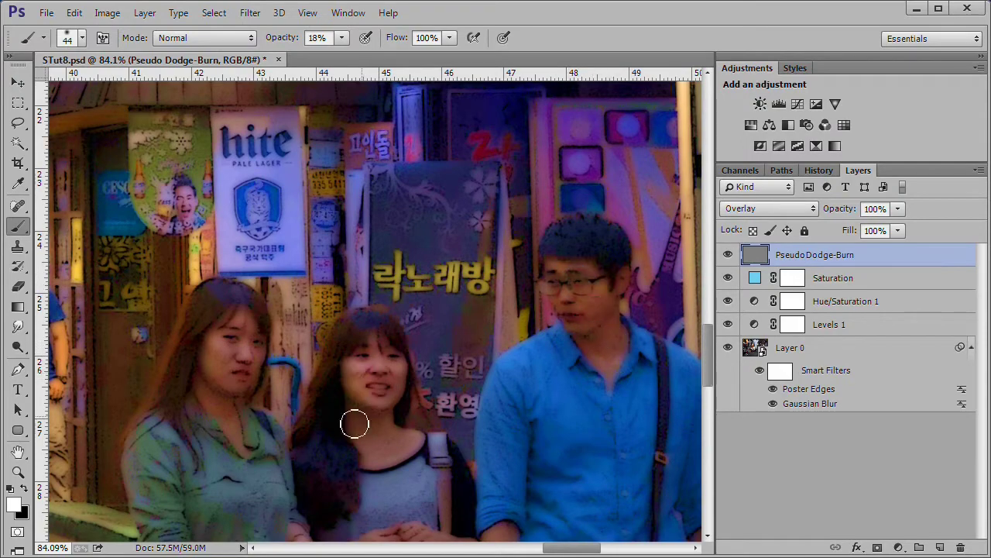
pyautogui.moveTo(78, 388); pyautogui.dragTo(655, 376)
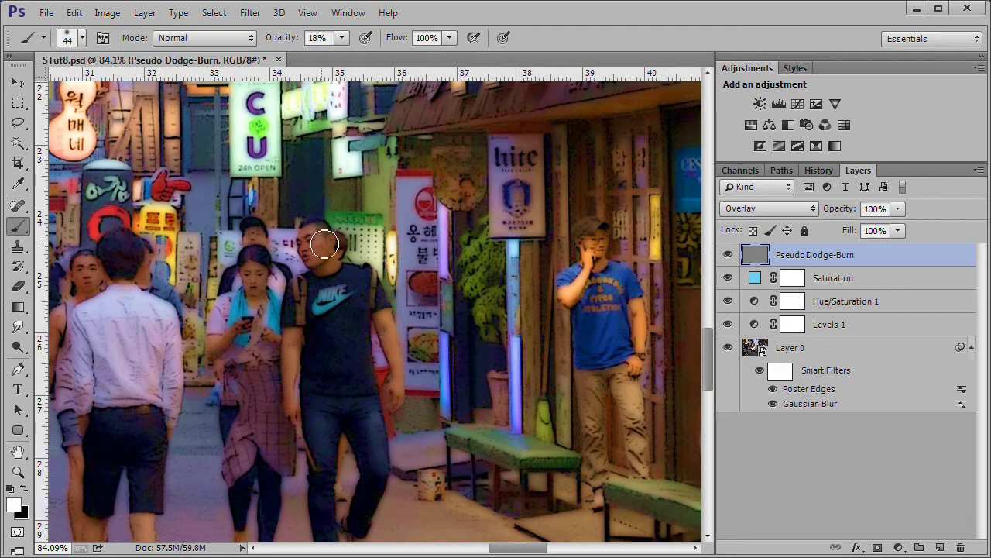
pyautogui.moveTo(255, 276); pyautogui.dragTo(260, 240)
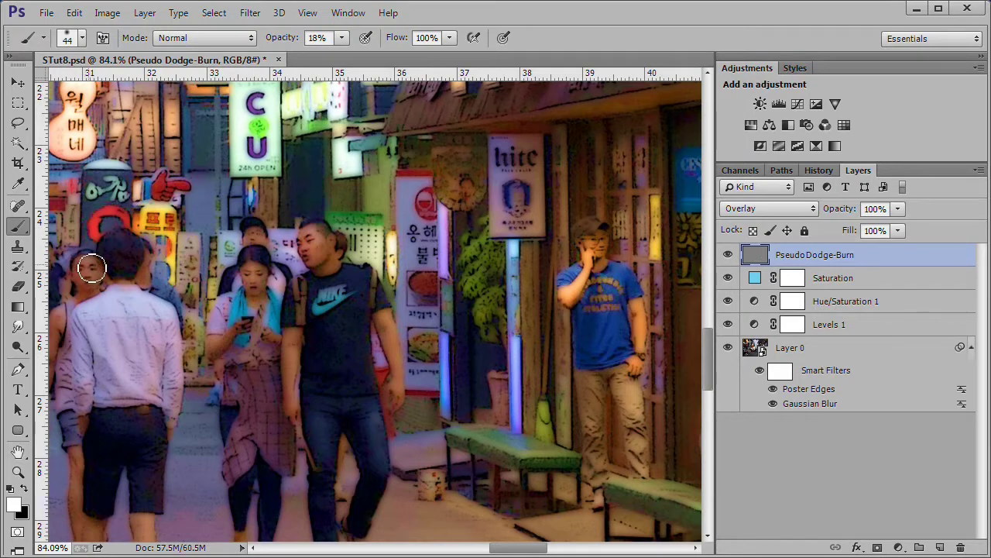
pyautogui.moveTo(120, 328); pyautogui.dragTo(538, 304)
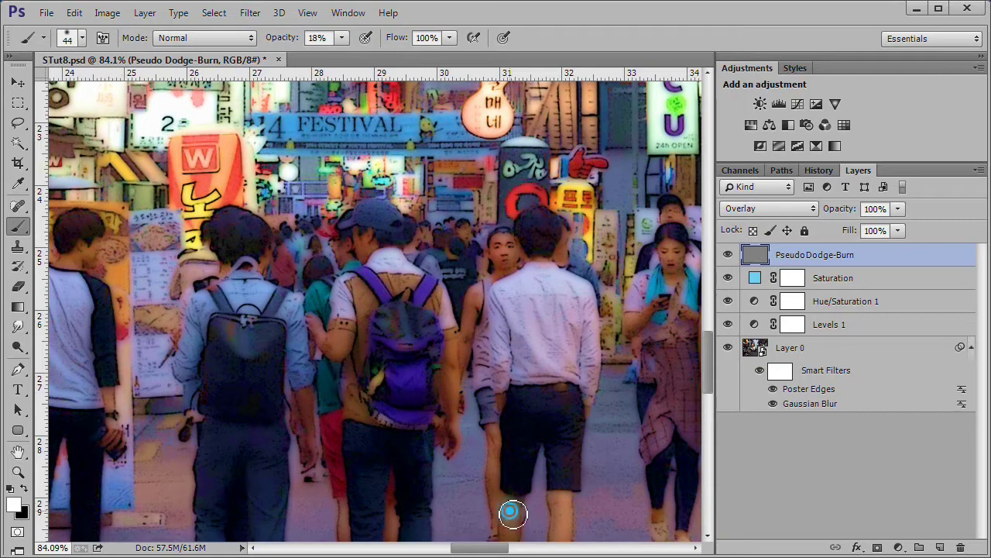
pyautogui.moveTo(354, 352); pyautogui.dragTo(608, 173)
pyautogui.moveTo(272, 358); pyautogui.dragTo(587, 475)
# Lighten the man by the storefront and the men at the railing, then fit the photo on screen
pyautogui.moveTo(372, 209); pyautogui.dragTo(377, 192)
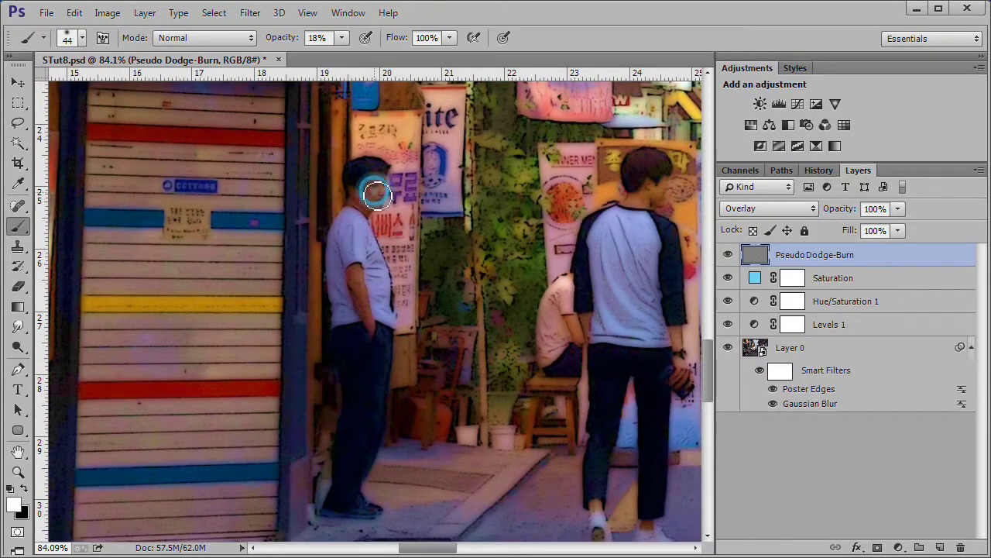
pyautogui.moveTo(353, 278)
pyautogui.mouseDown()
pyautogui.moveTo(357, 290)
pyautogui.moveTo(537, 305)
pyautogui.mouseUp()
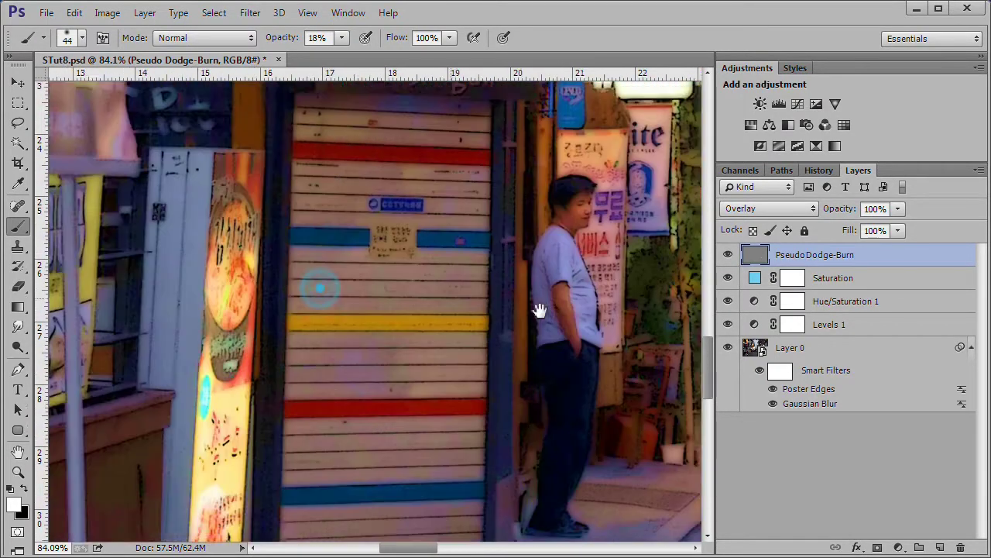
pyautogui.moveTo(219, 228); pyautogui.dragTo(525, 282)
pyautogui.moveTo(209, 99)
pyautogui.mouseDown()
pyautogui.moveTo(520, 265)
pyautogui.moveTo(520, 283)
pyautogui.mouseUp()
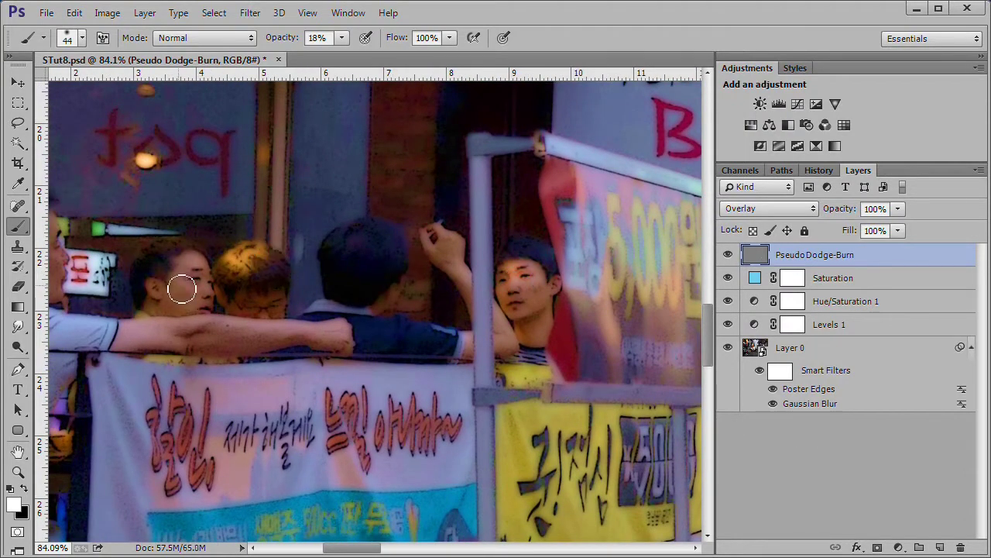
pyautogui.click(178, 327)
pyautogui.hscroll(-5, 230, 224)
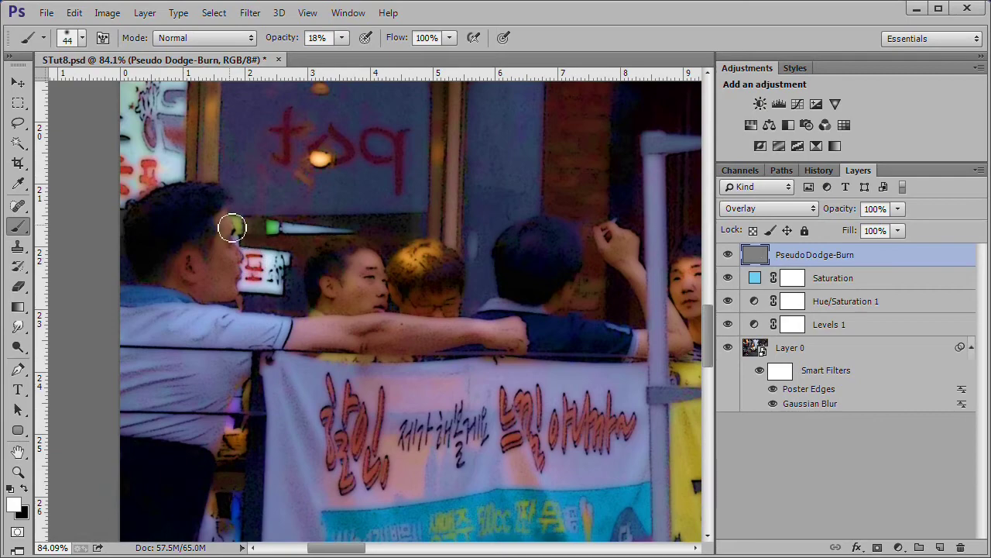
pyautogui.hscroll(15, 457, 323)
pyautogui.hscroll(8, 235, 346)
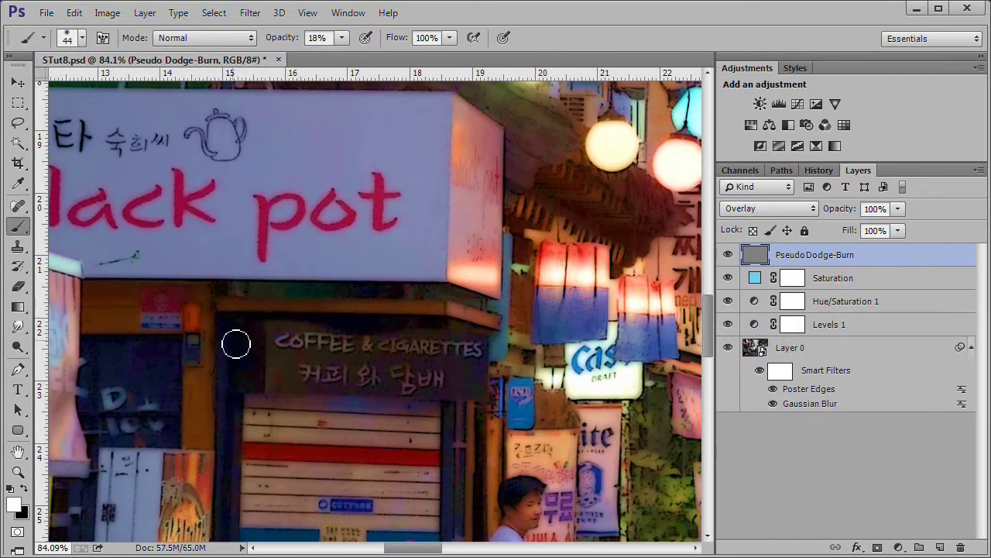
pyautogui.scroll(-2, 239, 346)
pyautogui.scroll(-1, 239, 346)
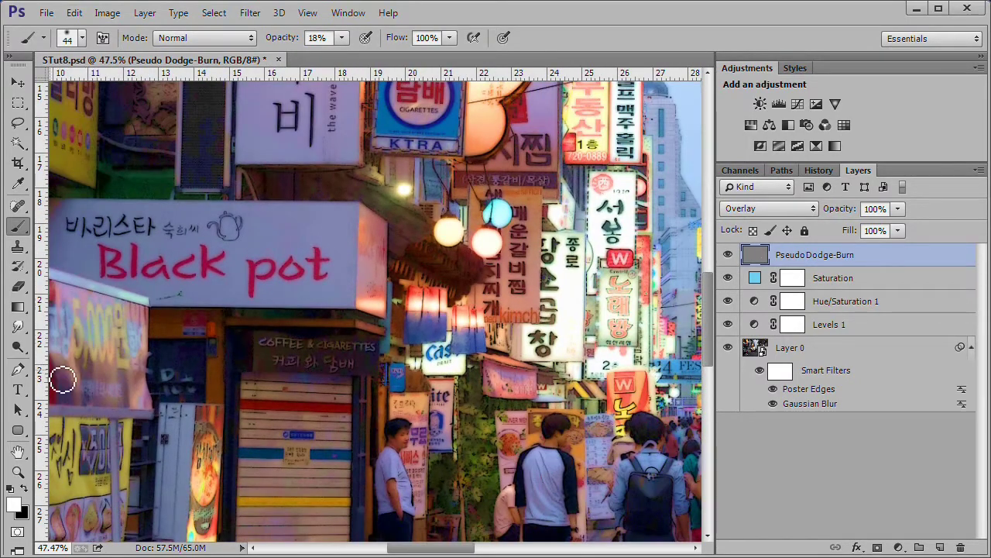
pyautogui.doubleClick(18, 451)
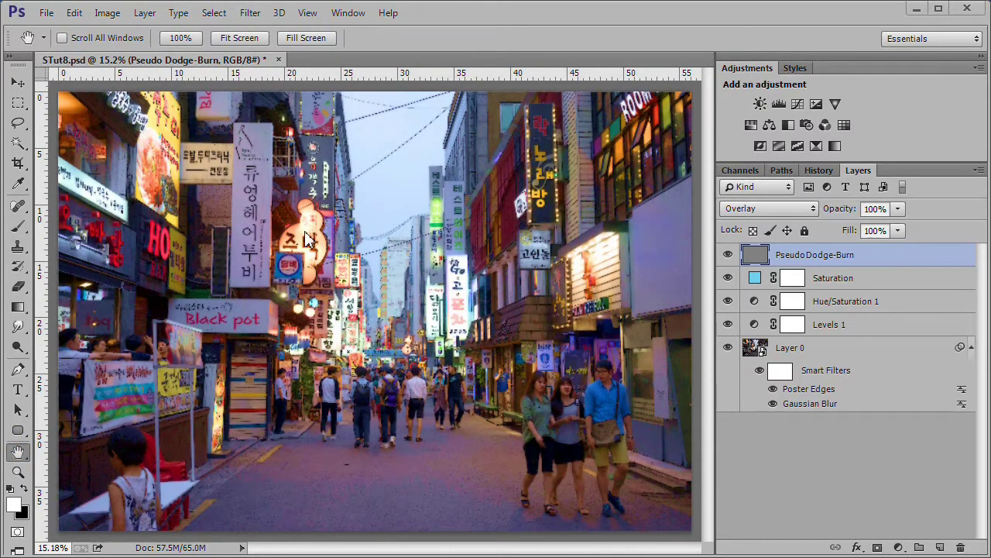
# Paint black over the dome, the tall building's left edge and the right building's left face
pyautogui.click(18, 225)
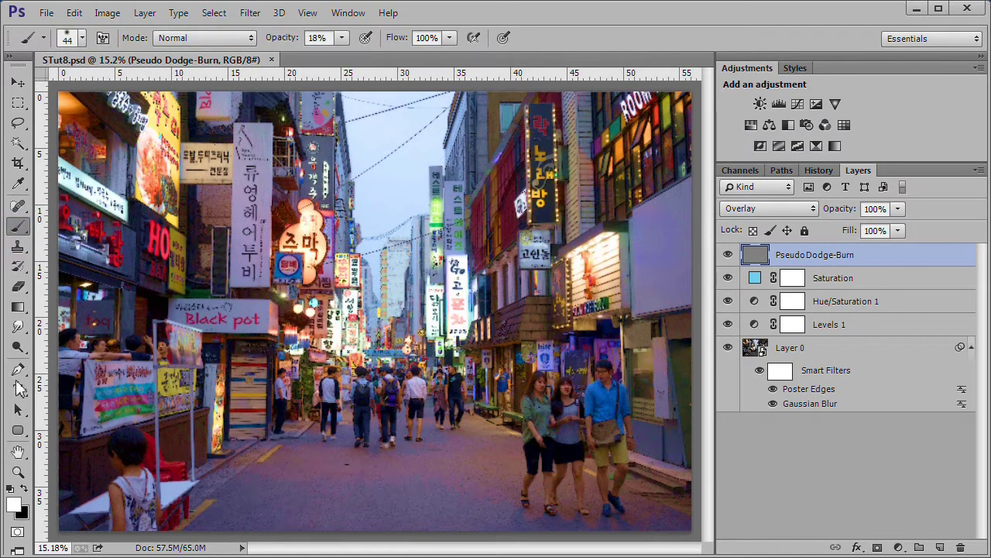
pyautogui.click(23, 493)
pyautogui.scroll(2, 367, 405)
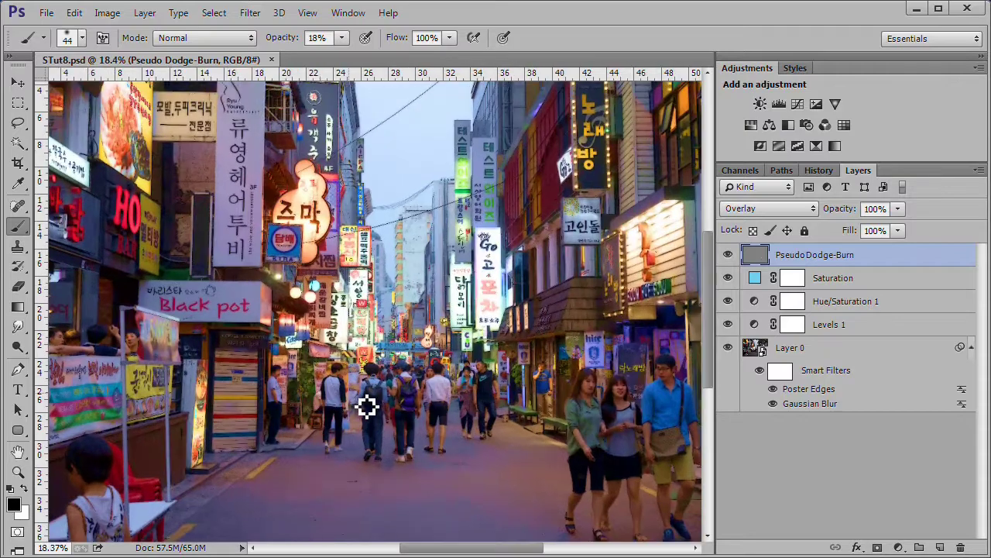
pyautogui.scroll(3, 405, 93)
pyautogui.scroll(3, 378, 181)
pyautogui.scroll(2, 374, 261)
pyautogui.moveTo(375, 260)
pyautogui.mouseDown()
pyautogui.moveTo(431, 458)
pyautogui.moveTo(461, 469)
pyautogui.mouseUp()
pyautogui.moveTo(474, 199); pyautogui.dragTo(479, 527)
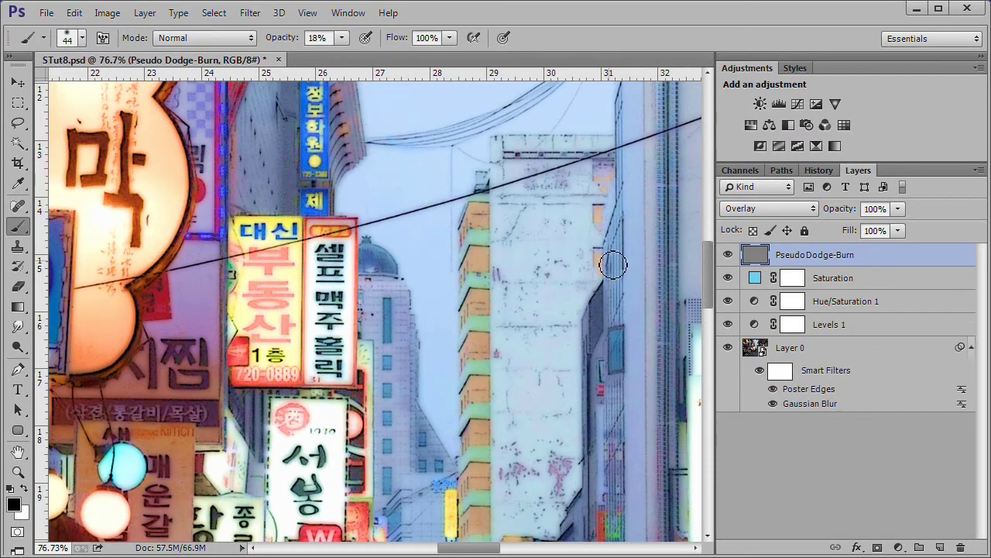
pyautogui.moveTo(613, 259)
pyautogui.mouseDown()
pyautogui.moveTo(594, 327)
pyautogui.moveTo(594, 414)
pyautogui.moveTo(624, 447)
pyautogui.moveTo(619, 527)
pyautogui.mouseUp()
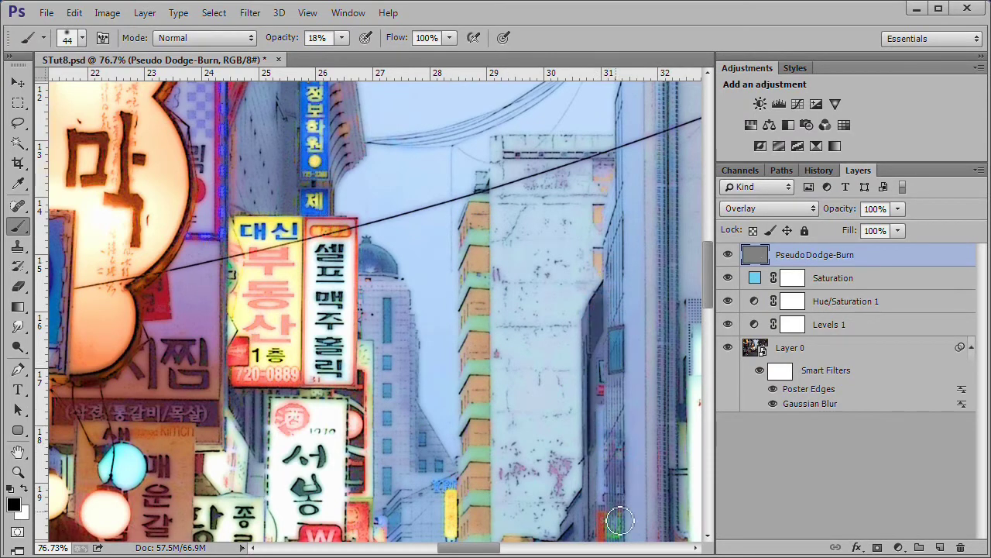
# Add more black shading to the right building and the white building's top edge
pyautogui.moveTo(631, 254); pyautogui.dragTo(624, 325)
pyautogui.moveTo(663, 182)
pyautogui.mouseDown()
pyautogui.moveTo(674, 222)
pyautogui.moveTo(675, 476)
pyautogui.mouseUp()
pyautogui.moveTo(521, 172)
pyautogui.mouseDown()
pyautogui.moveTo(580, 181)
pyautogui.moveTo(549, 188)
pyautogui.moveTo(608, 184)
pyautogui.mouseUp()
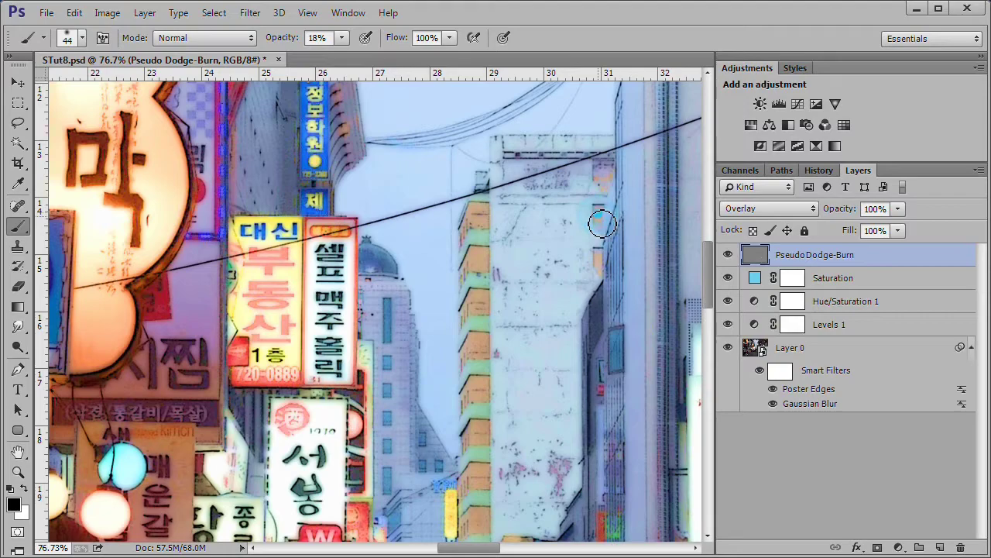
pyautogui.scroll(-1, 526, 302)
pyautogui.scroll(-2, 526, 302)
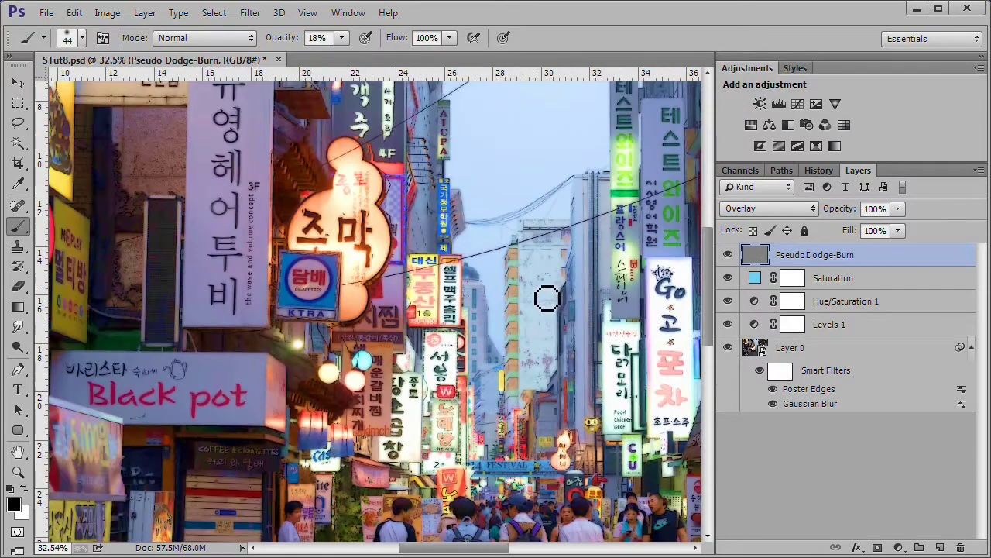
pyautogui.scroll(-2, 546, 297)
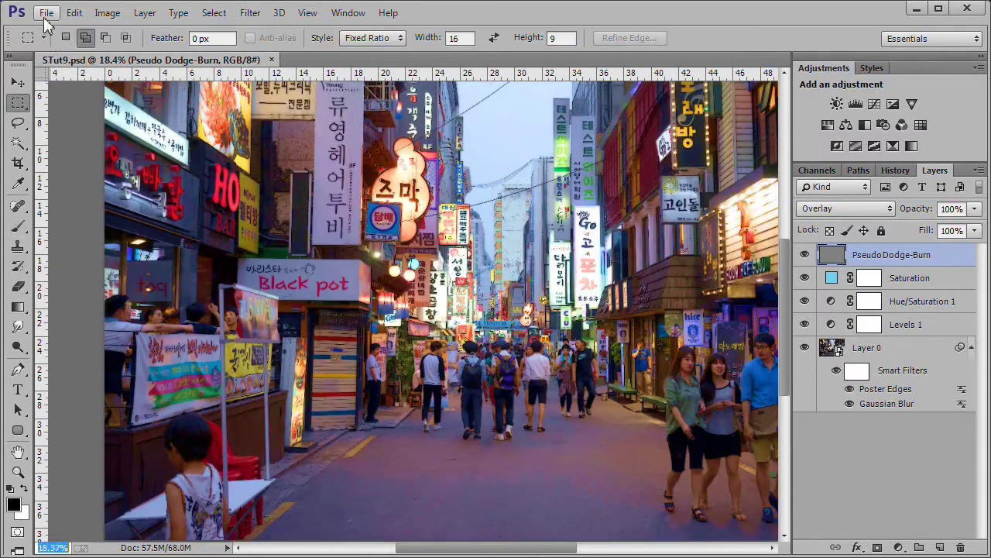
pyautogui.click(46, 13)
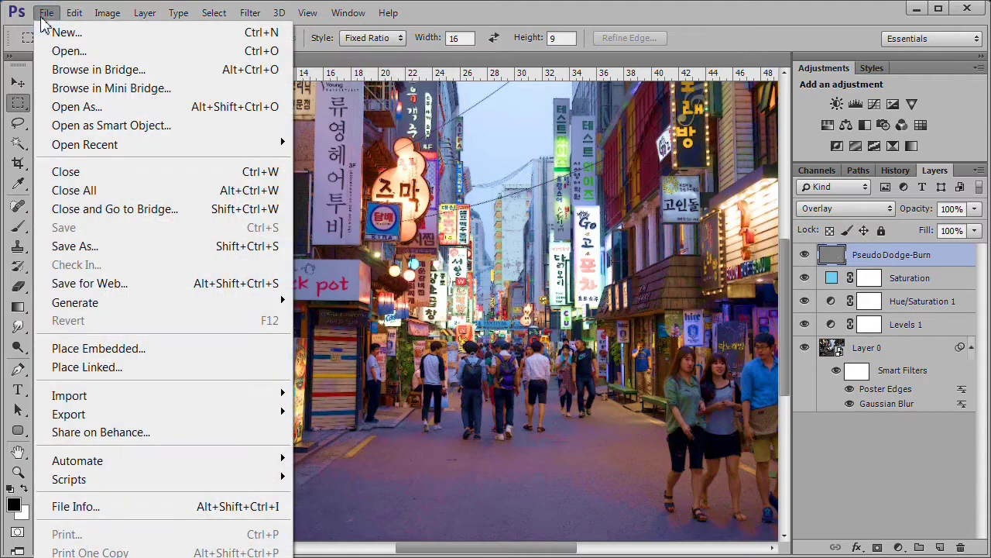
# Save the poster as the layered PSD 'Poster Final2' with compatibility settings accepted
pyautogui.click(112, 246)
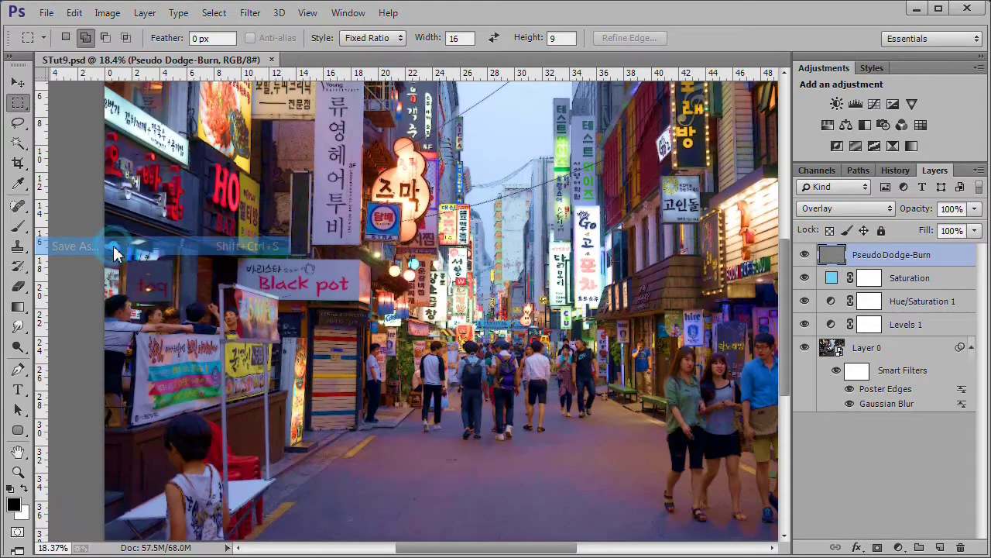
pyautogui.write('P')
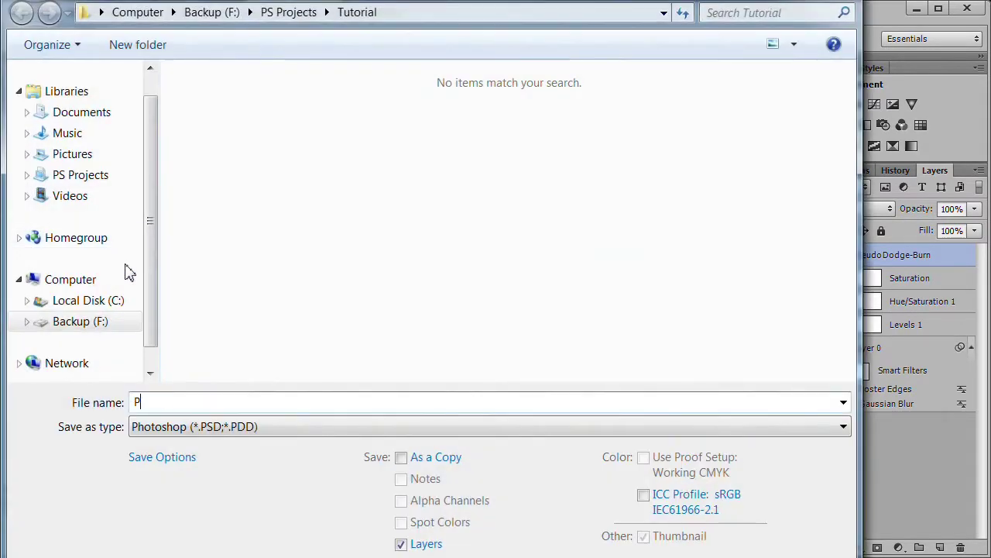
pyautogui.write('ost')
pyautogui.write('er Final')
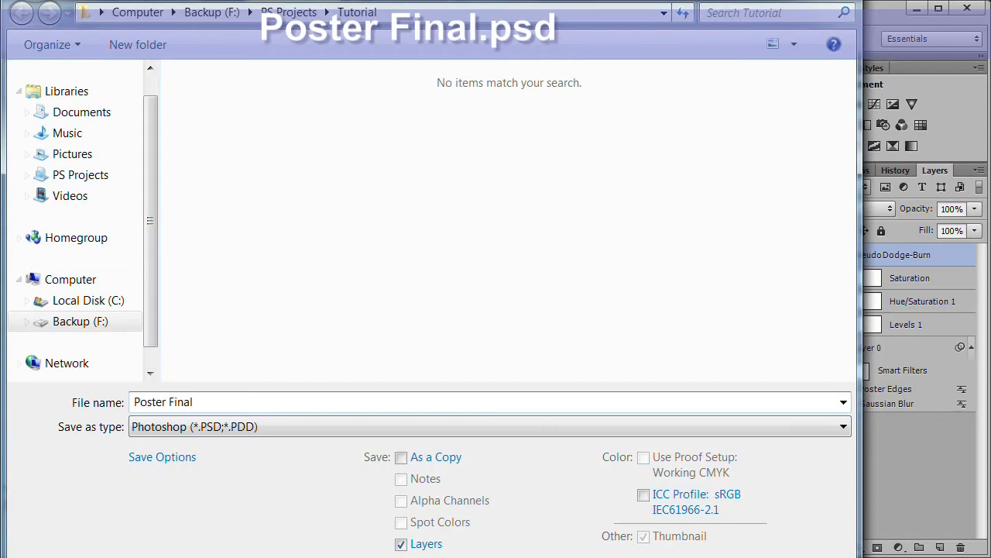
pyautogui.press('Return')
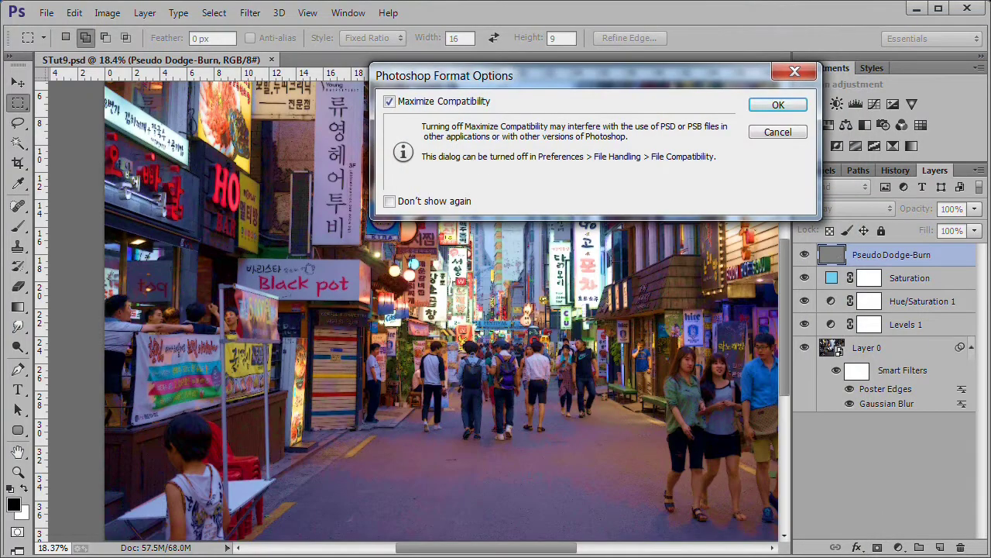
pyautogui.click(778, 106)
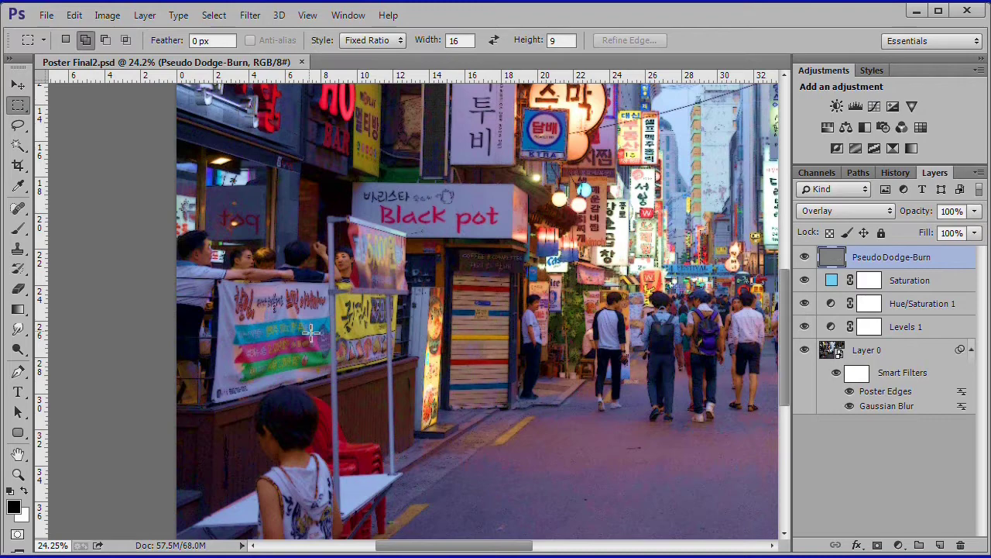
# Save another layered copy as 'Poster Comic.psd', accepting Maximize Compatibility
pyautogui.click(45, 15)
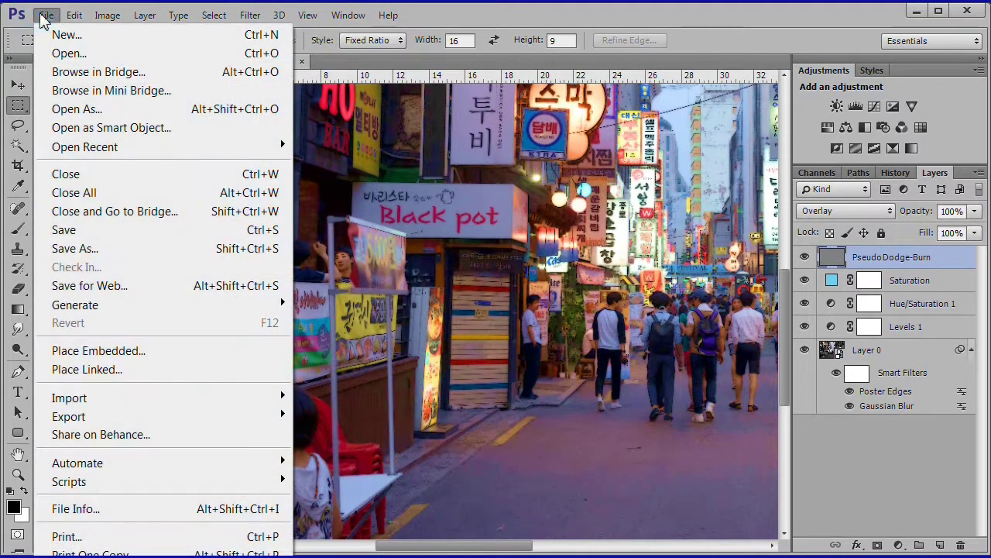
pyautogui.click(97, 249)
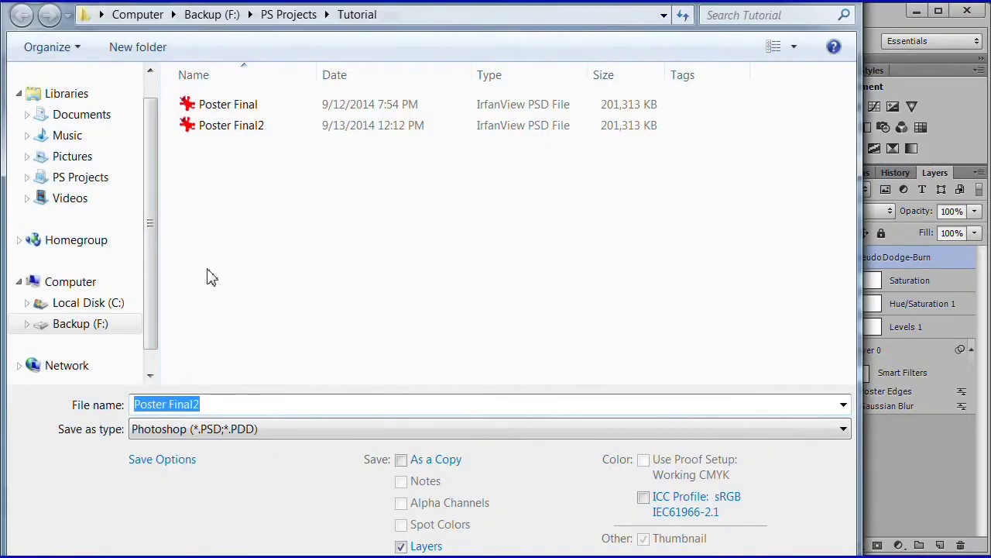
pyautogui.write('Poster Comic')
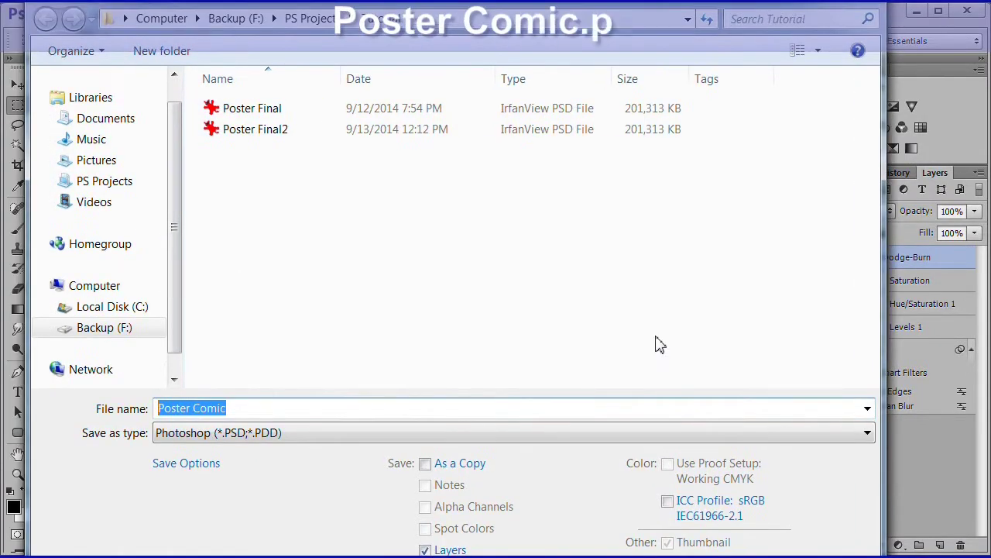
pyautogui.press('Return')
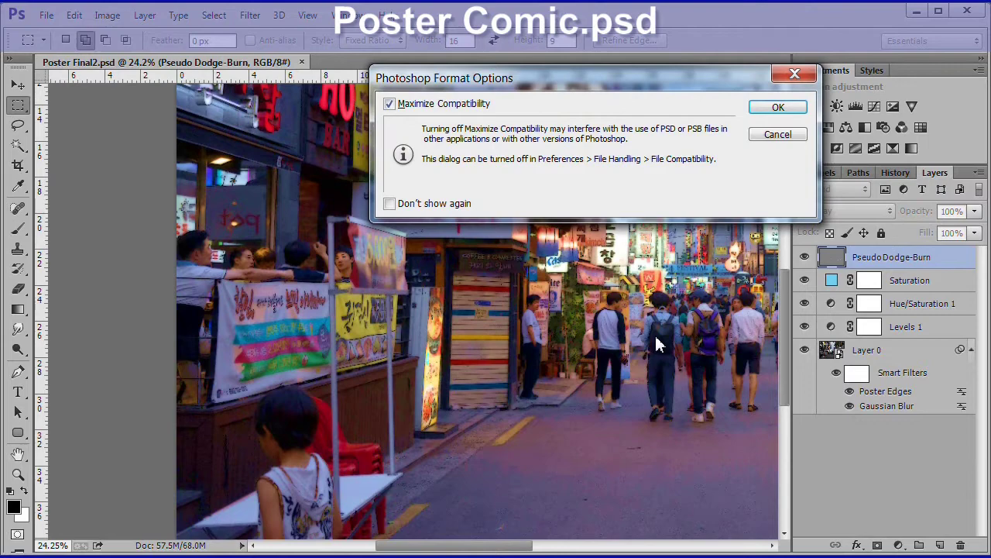
pyautogui.click(778, 107)
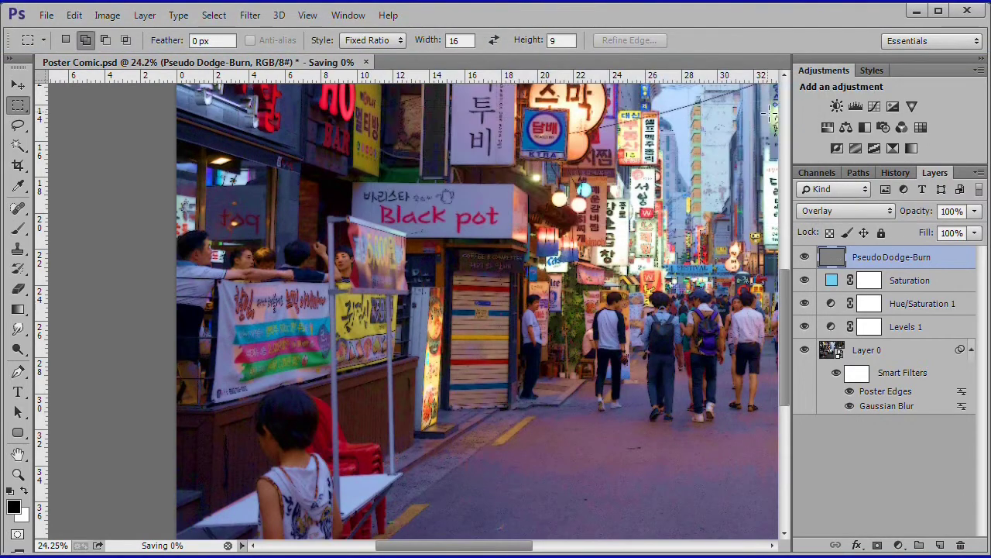
# Crop the image to a 16:9 marquee around the Black pot shop, then deselect
pyautogui.moveTo(176, 177); pyautogui.dragTo(594, 520)
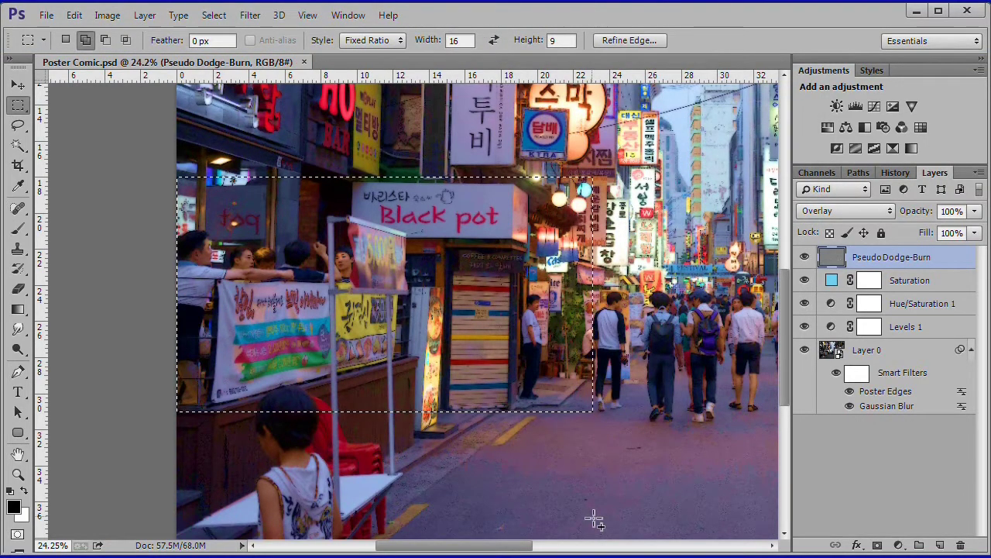
pyautogui.click(109, 15)
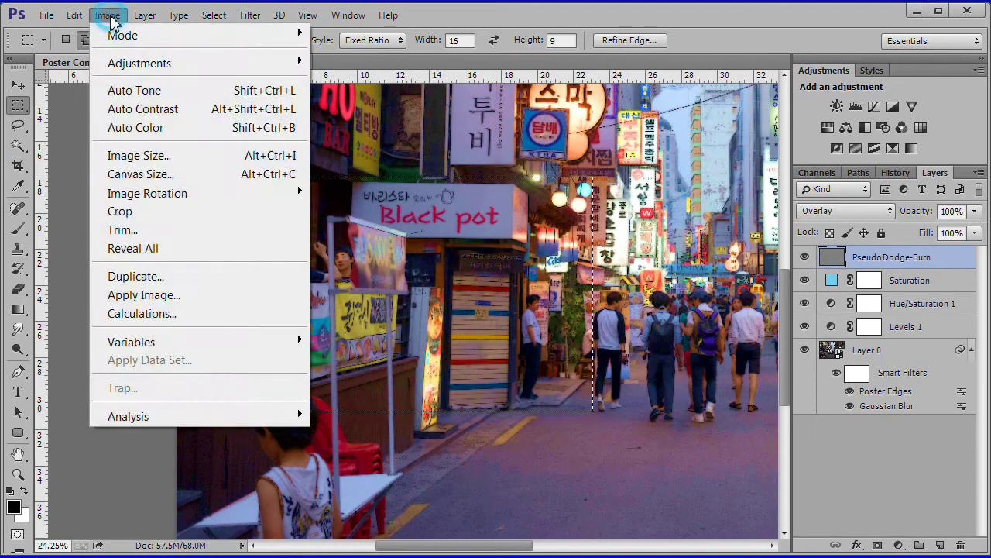
pyautogui.click(165, 214)
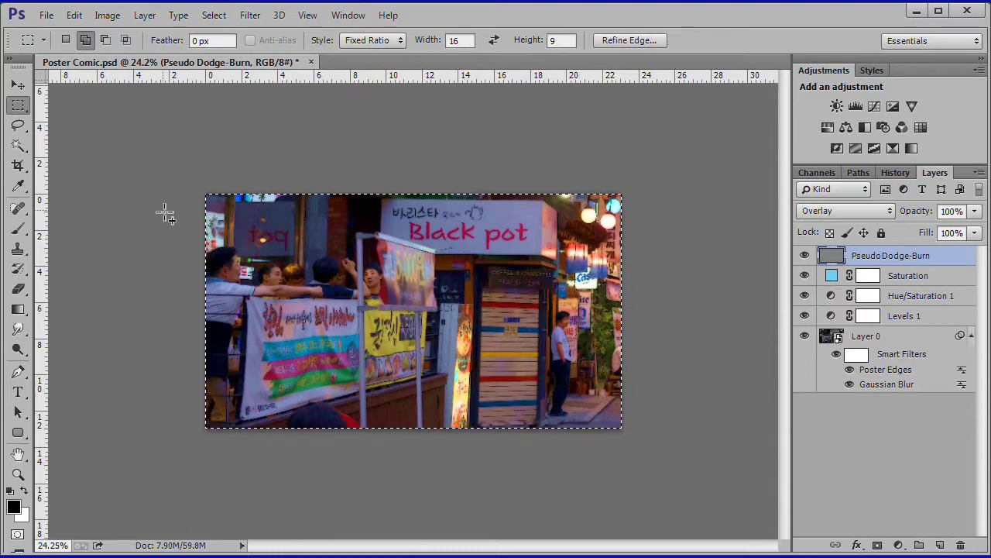
pyautogui.hotkey('ctrl', 'd')
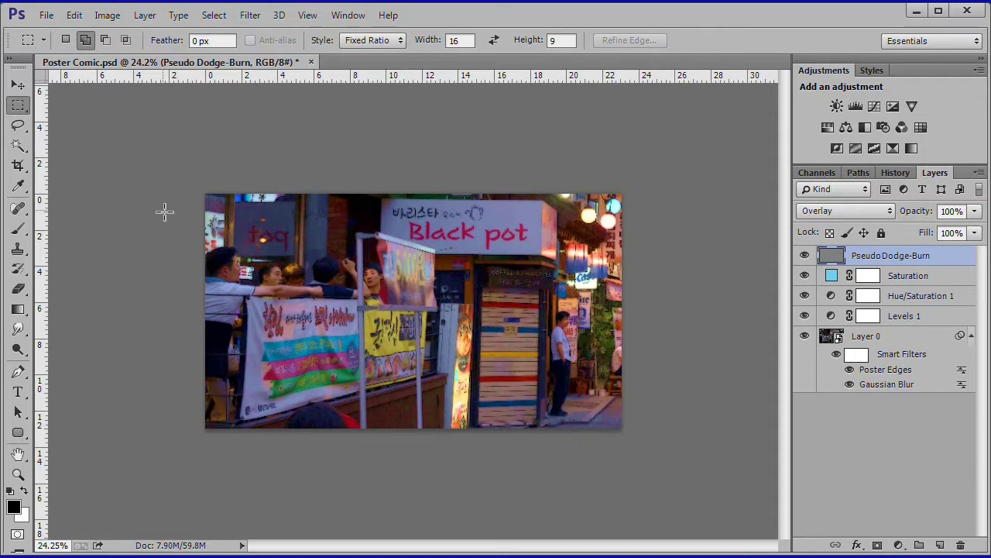
pyautogui.hotkey('ctrl', '0')
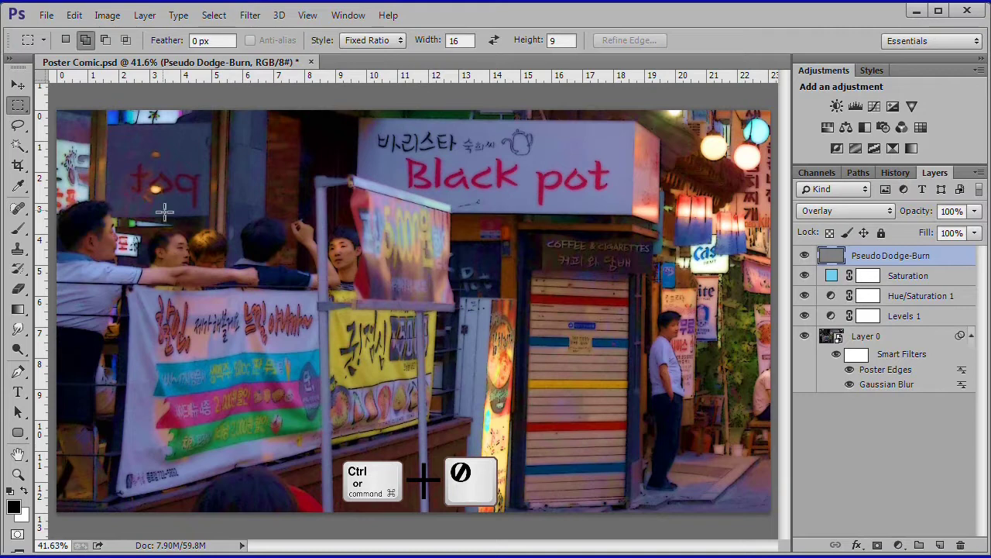
# Stamp visible layers (Ctrl+Alt+Shift+E) into a layer named 'composite' and convert it to a smart object
pyautogui.click(920, 261)
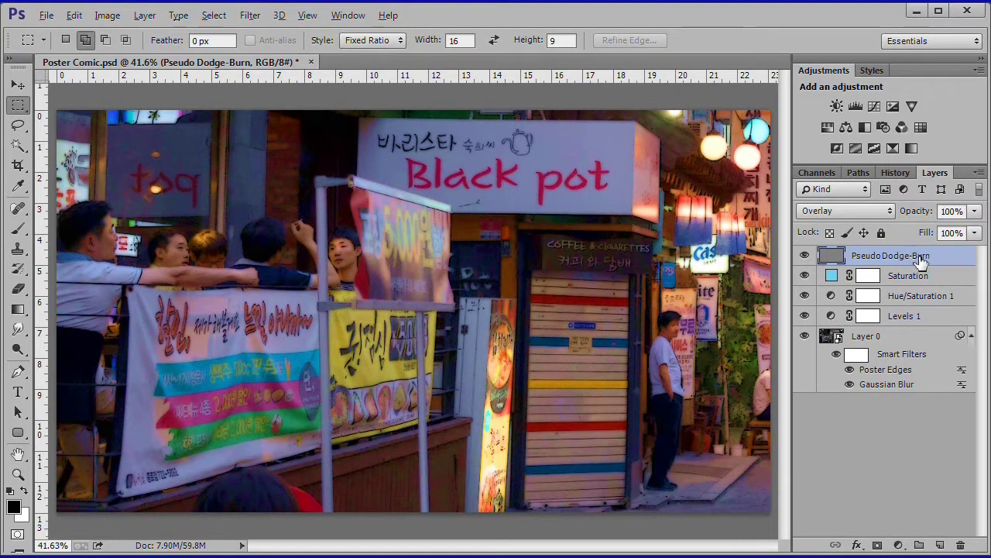
pyautogui.hotkey('ctrl', 'alt', 'shift', 'e')
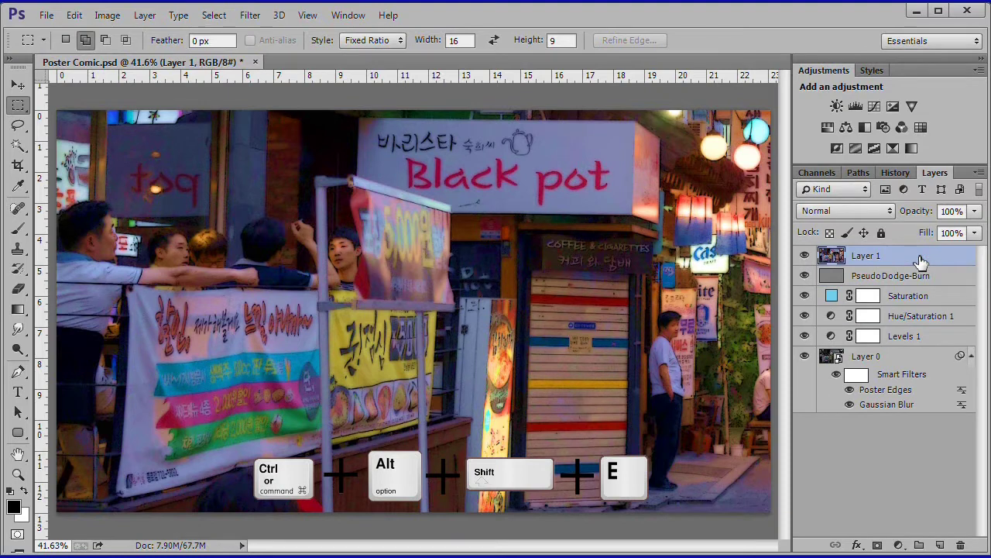
pyautogui.doubleClick(867, 256)
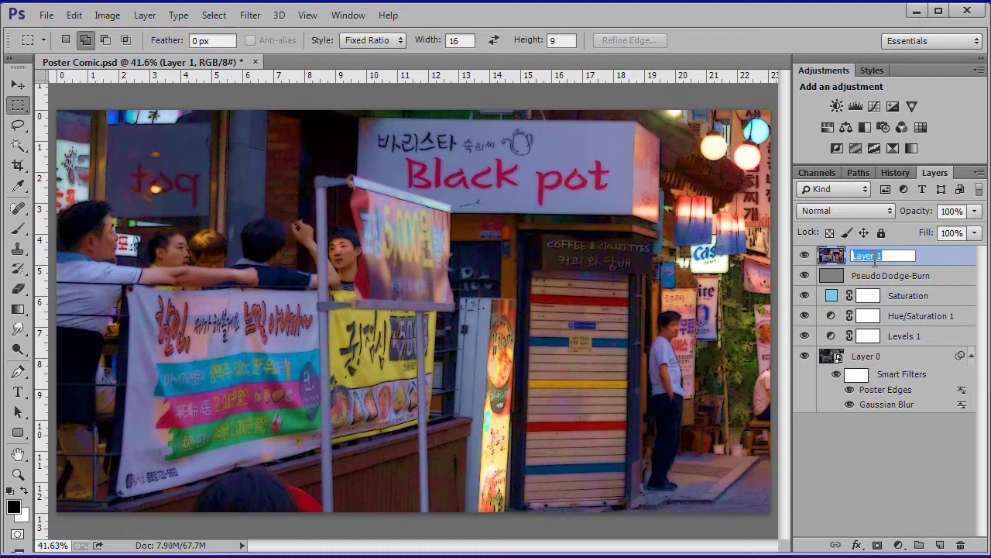
pyautogui.write('composite')
pyautogui.press('Return')
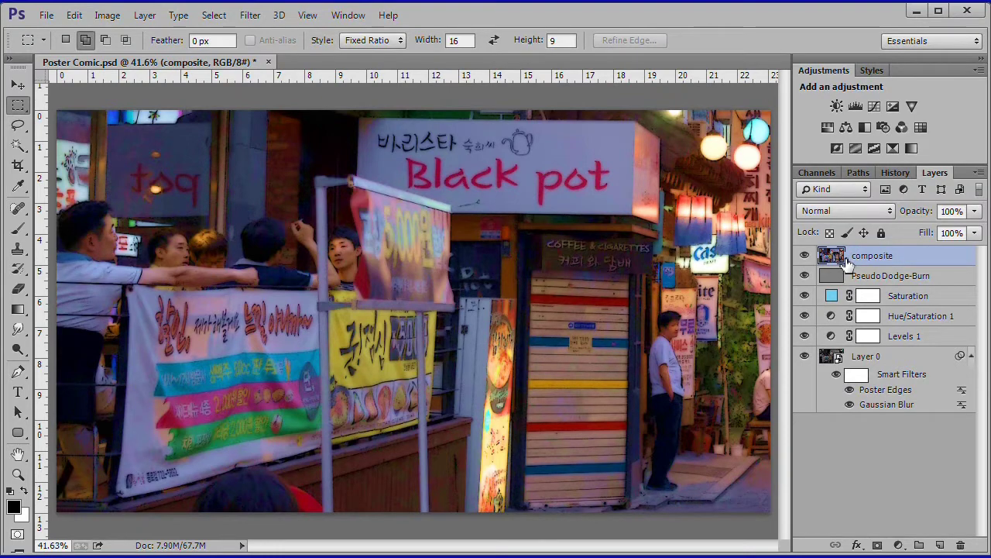
pyautogui.rightClick(860, 257)
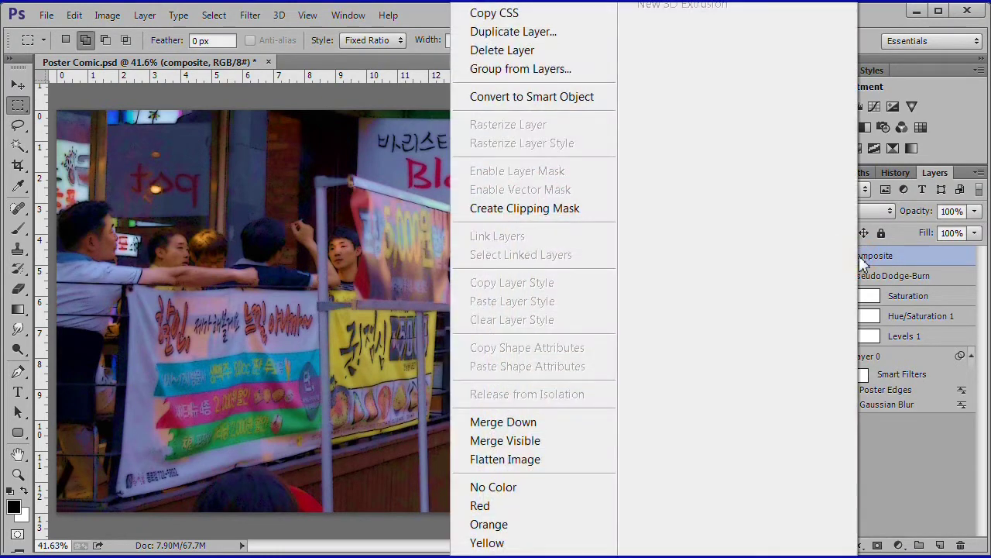
pyautogui.click(566, 103)
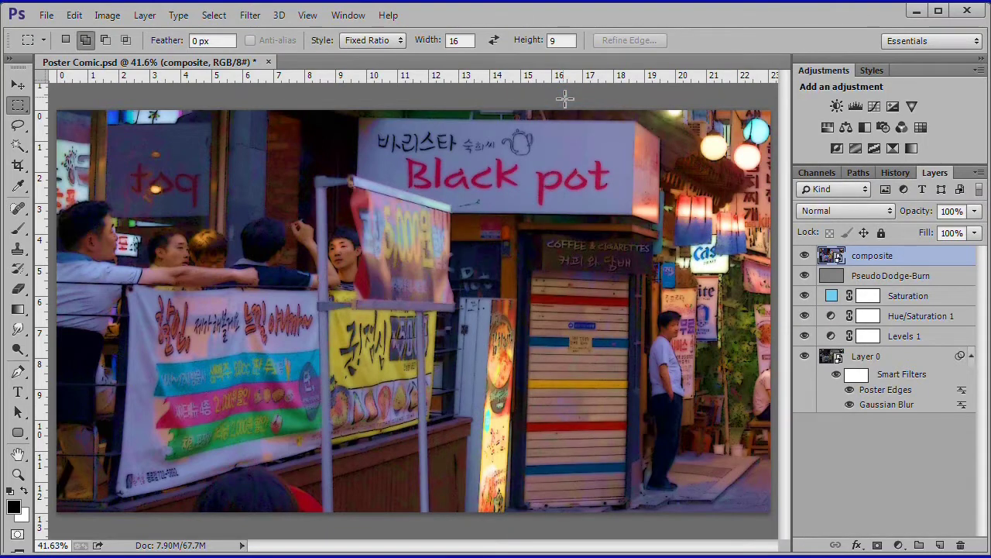
# Add a 30 px black Stroke effect, positioned Inside, to the composite layer
pyautogui.click(857, 545)
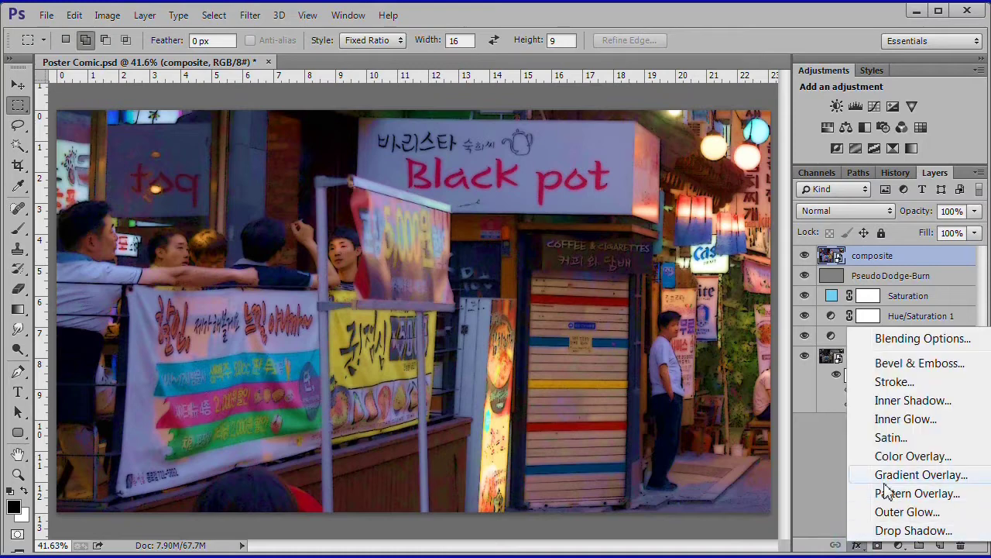
pyautogui.click(893, 382)
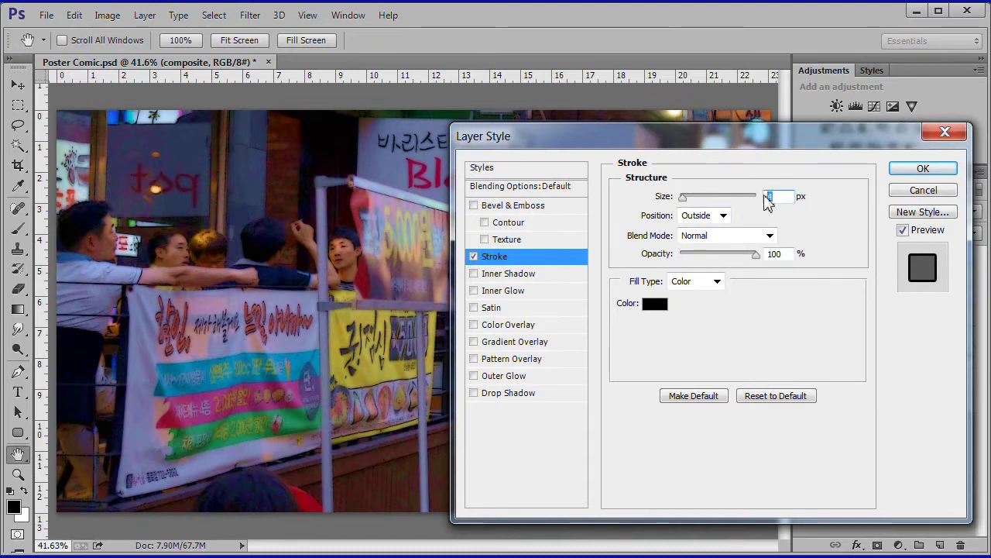
pyautogui.write('30')
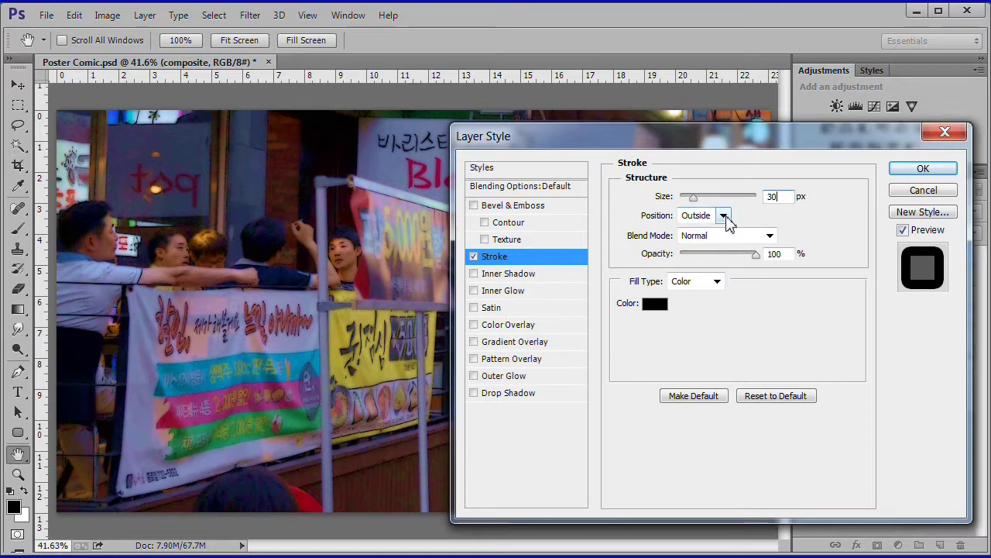
pyautogui.click(724, 216)
pyautogui.click(706, 249)
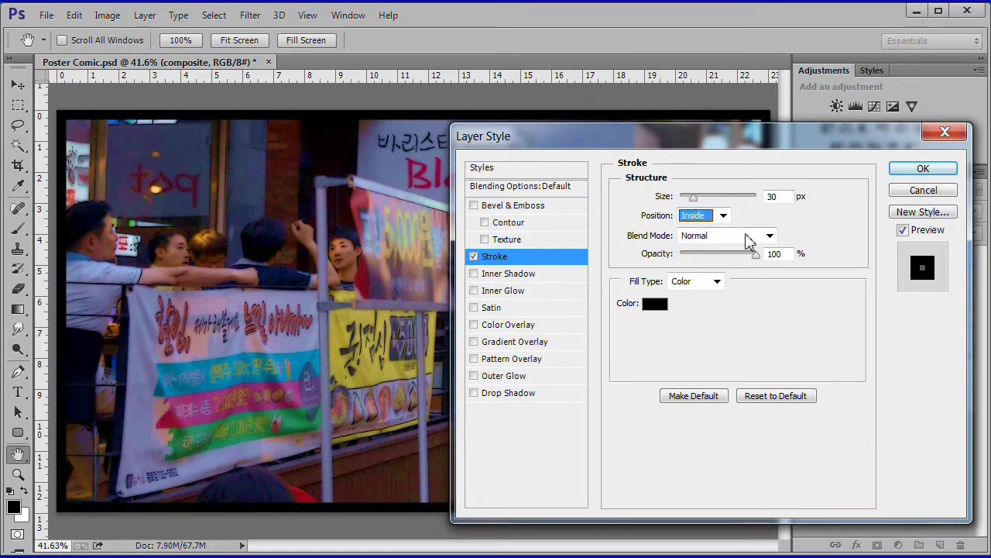
pyautogui.click(922, 170)
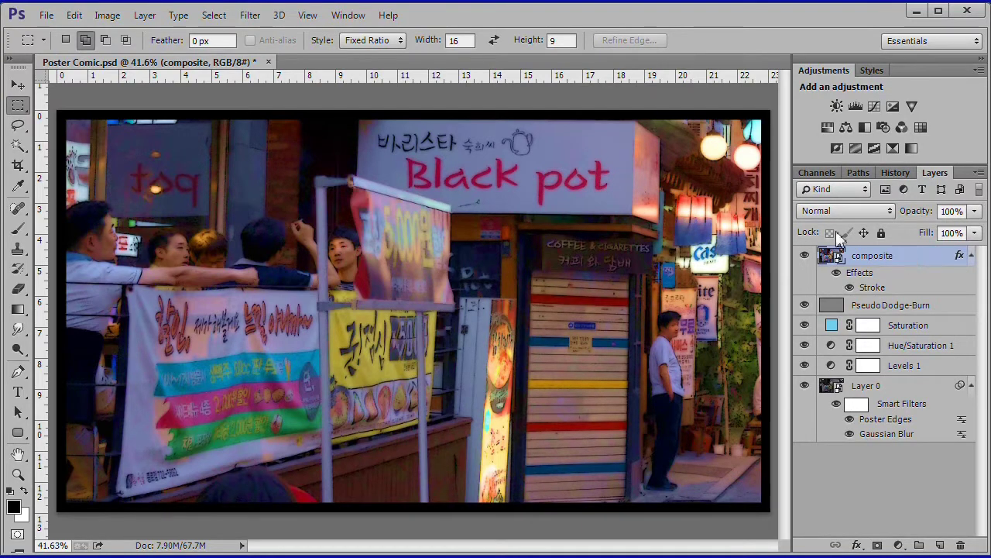
# Apply a Color Halftone filter with a 6-pixel maximum radius to the composite layer
pyautogui.click(250, 14)
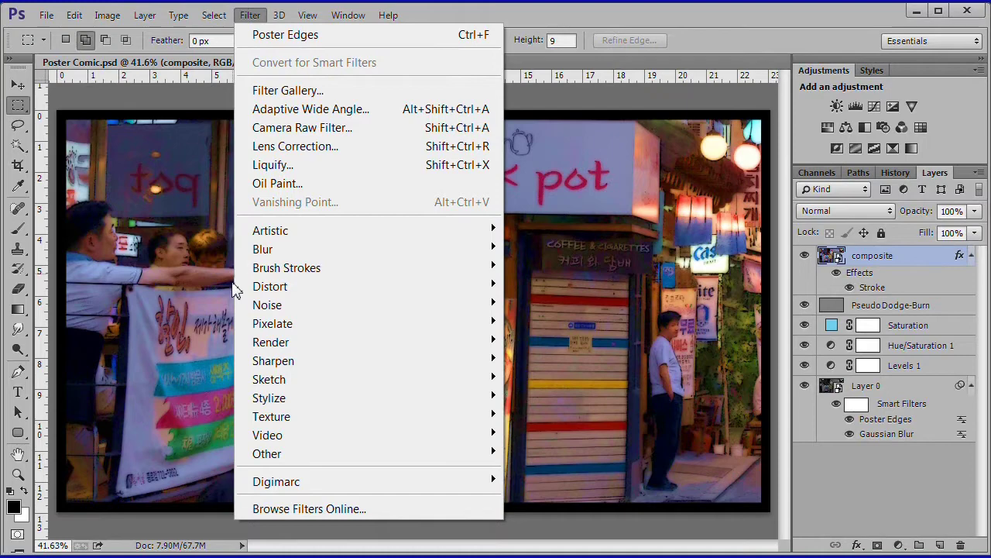
pyautogui.moveTo(272, 324)
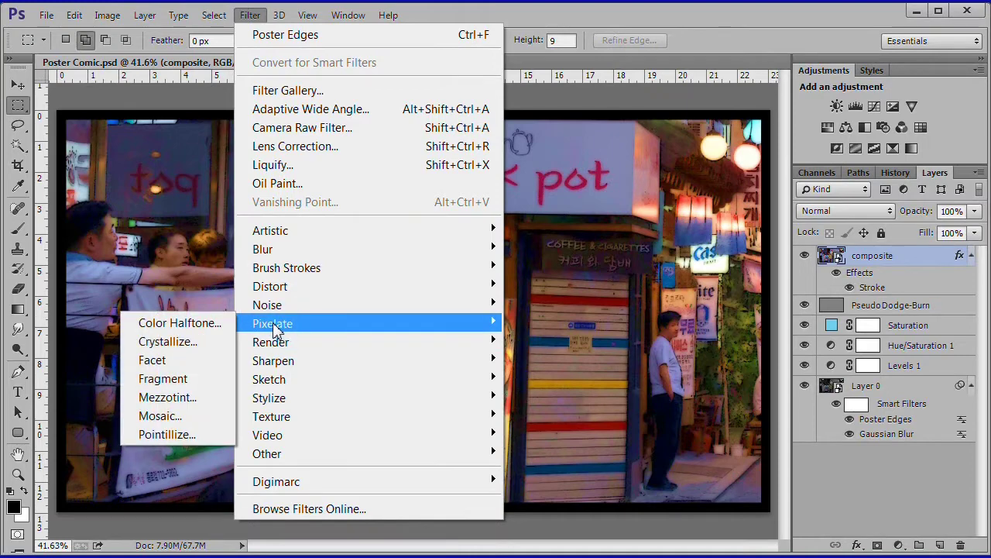
pyautogui.click(203, 323)
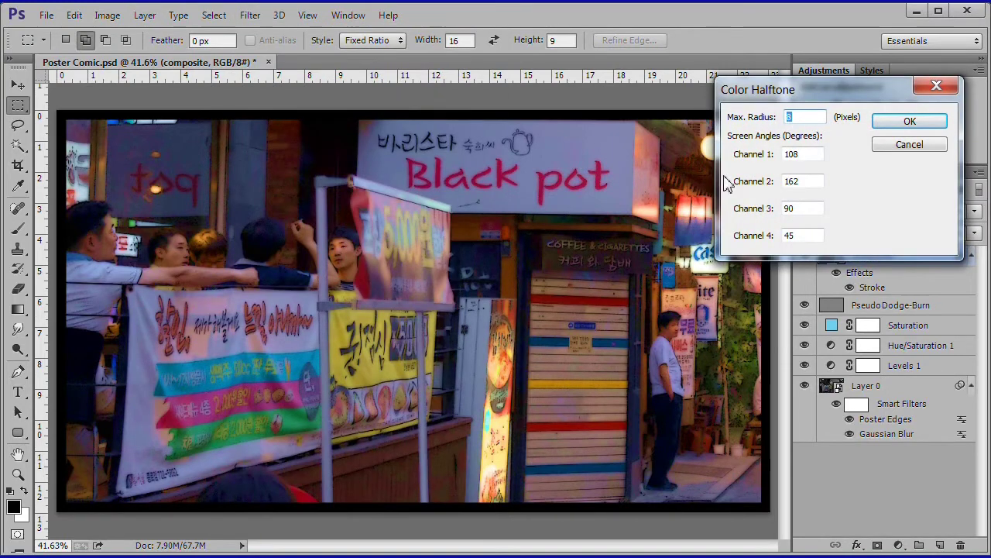
pyautogui.write('6')
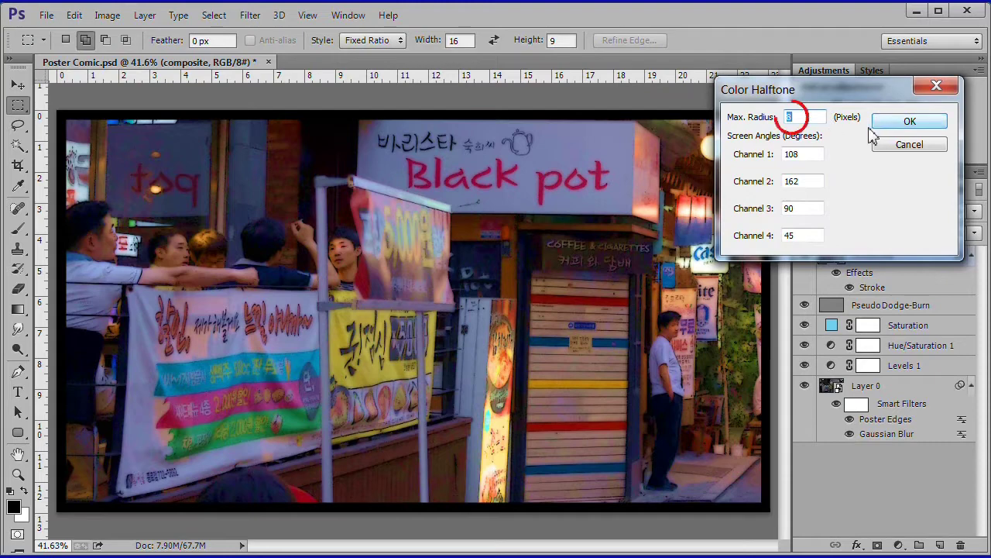
pyautogui.click(911, 122)
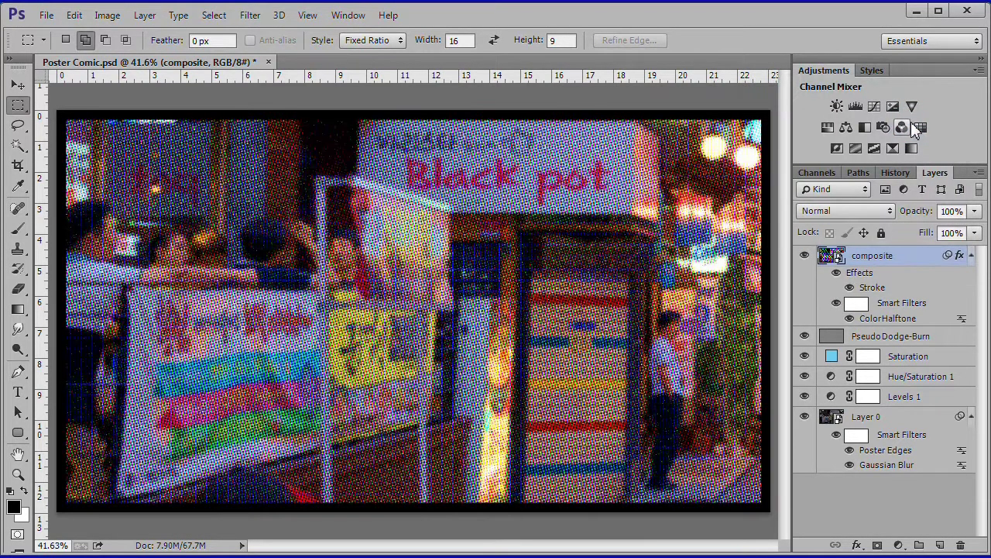
# Set the ColorHalftone smart filter's blending options to Soft Light at 50% opacity
pyautogui.rightClick(879, 324)
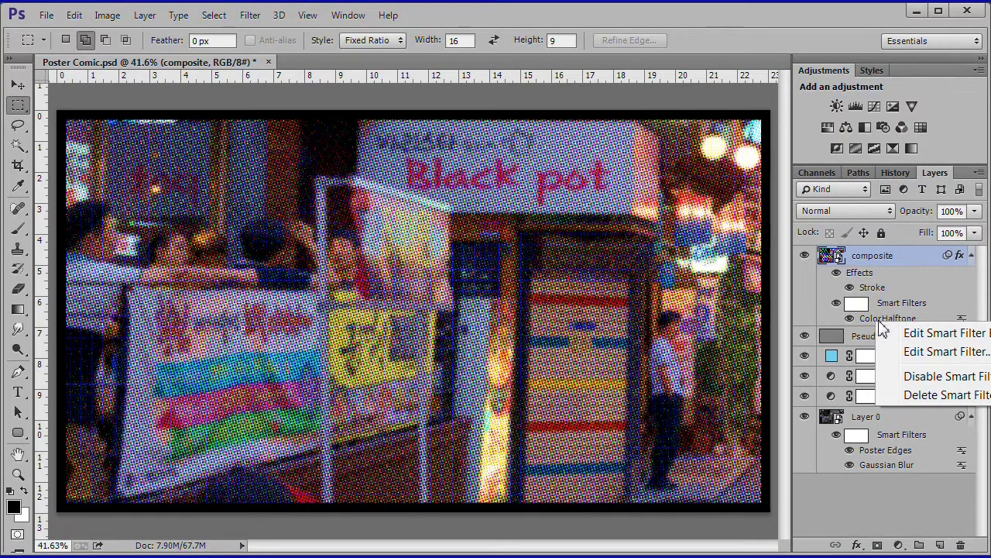
pyautogui.click(923, 340)
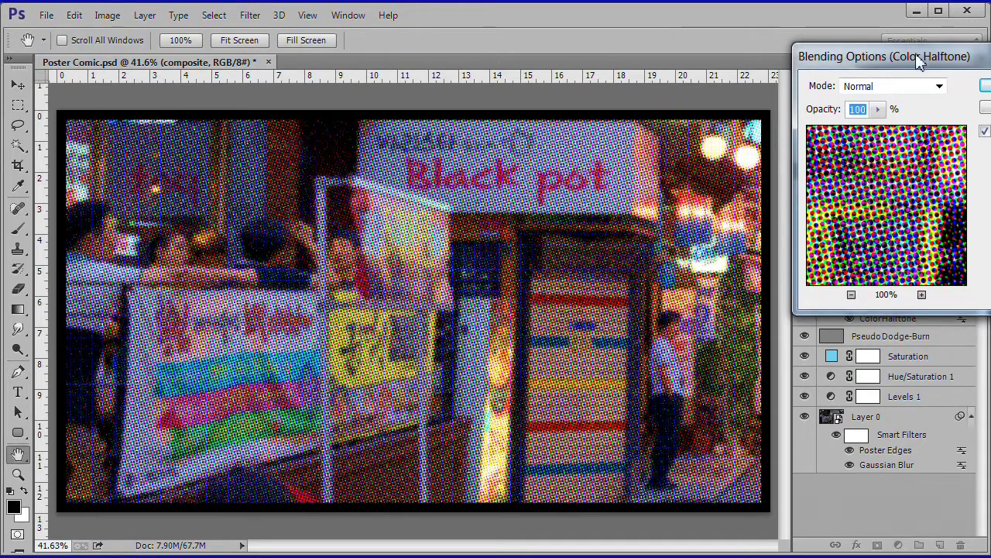
pyautogui.moveTo(918, 62); pyautogui.dragTo(829, 128)
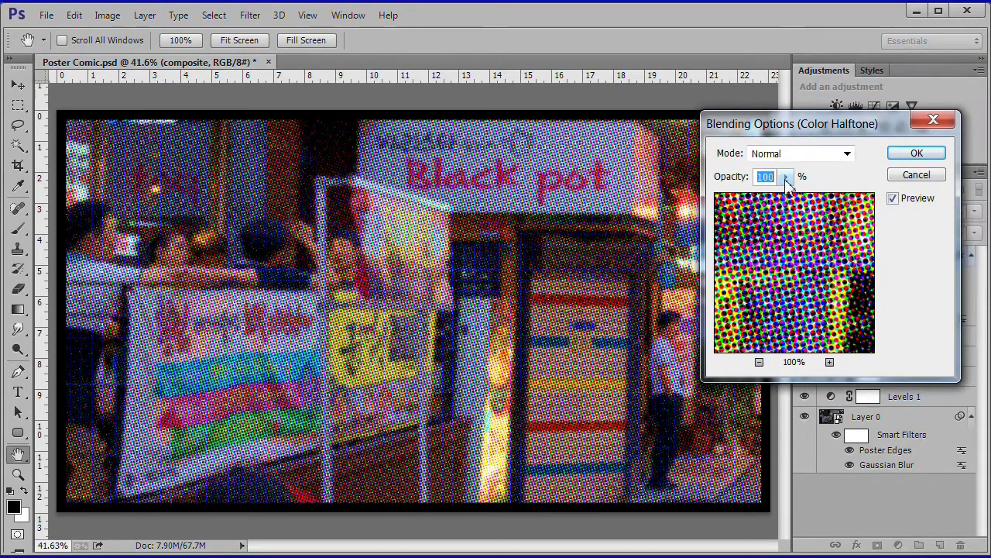
pyautogui.click(851, 154)
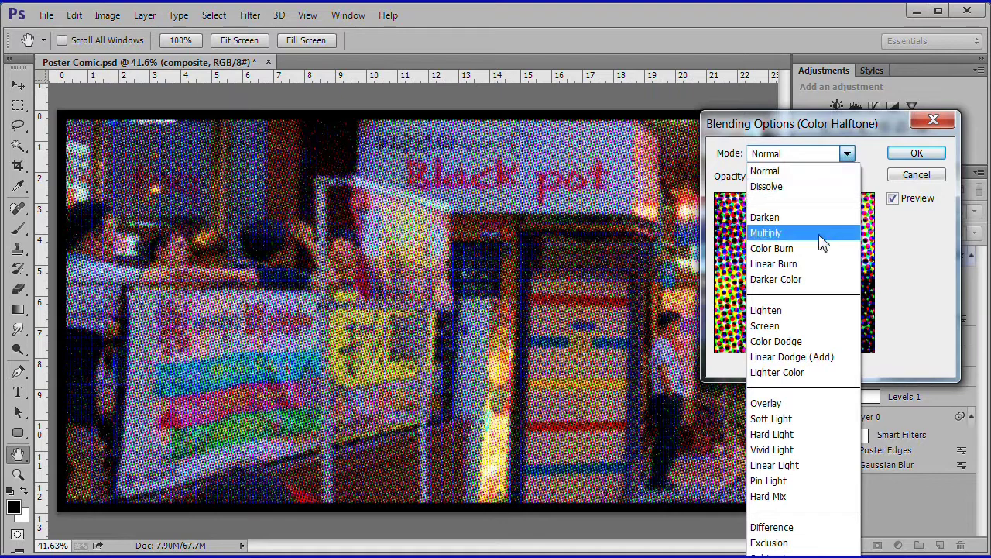
pyautogui.click(784, 418)
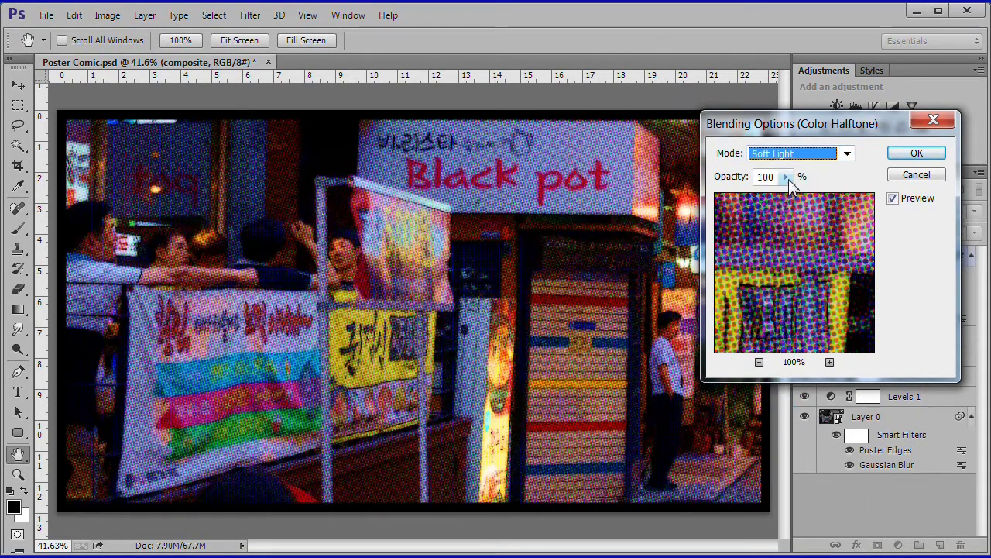
pyautogui.doubleClick(769, 177)
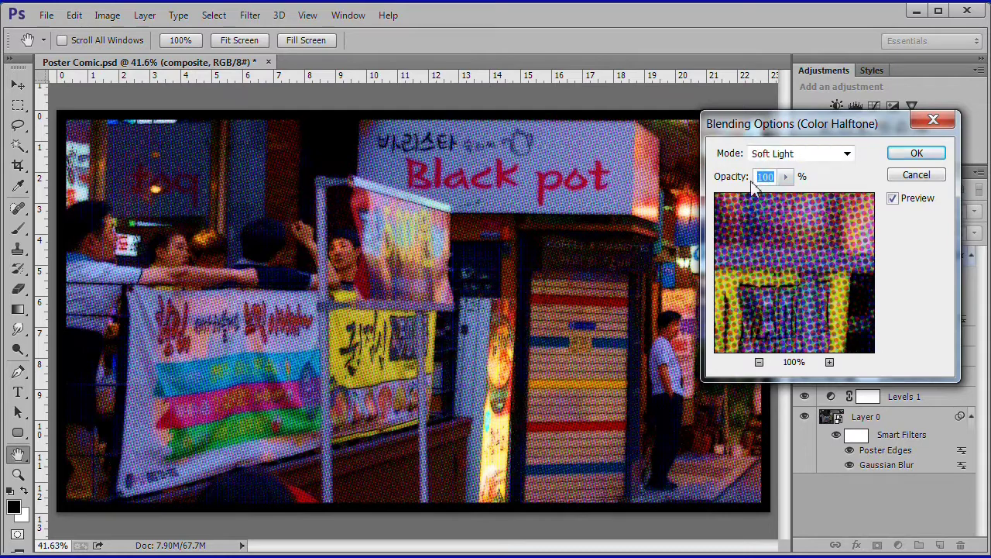
pyautogui.write('50')
pyautogui.press('Return')
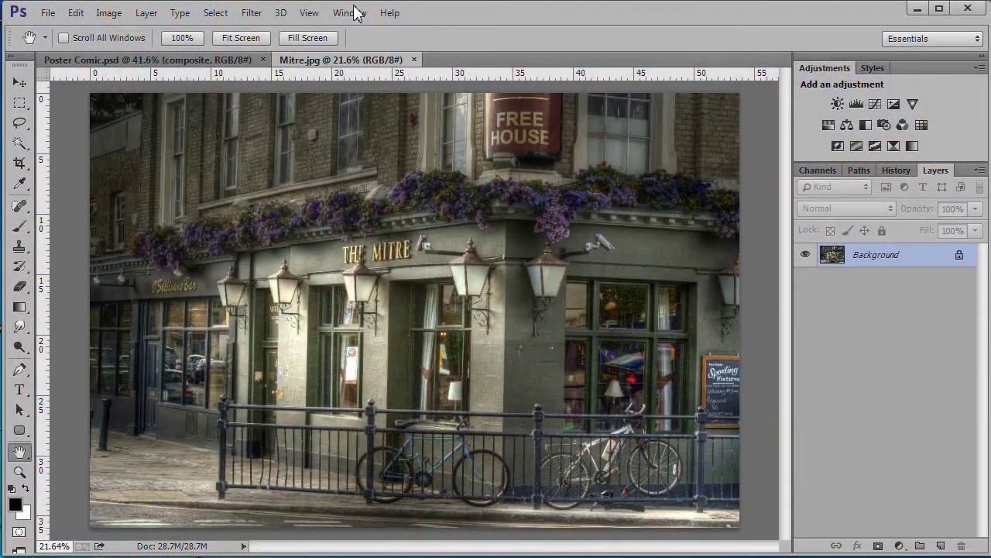
# Play the Poster Effect action from My Actions on Mitre.jpg via the Actions panel
pyautogui.click(350, 14)
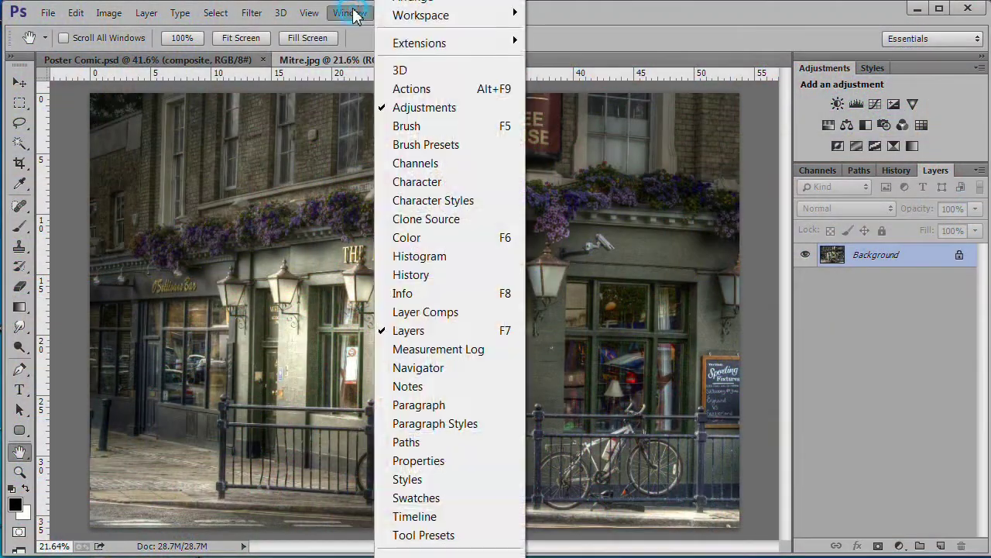
pyautogui.click(439, 92)
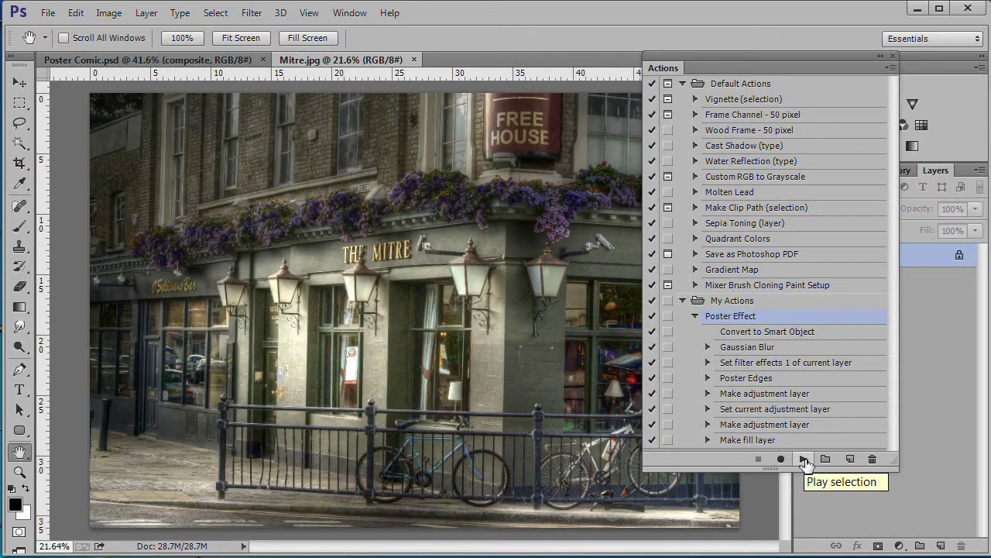
pyautogui.click(804, 460)
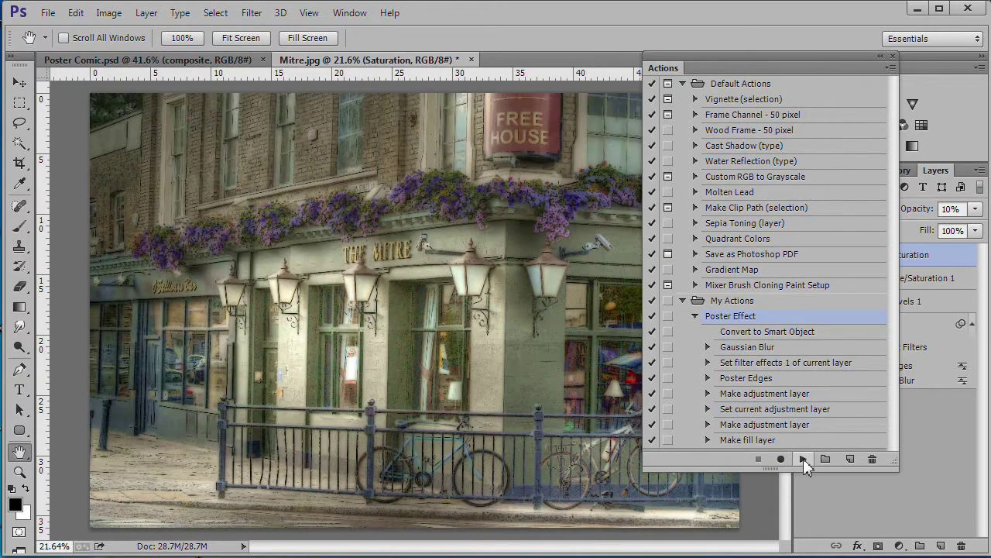
pyautogui.click(893, 55)
# Check Hue/Saturation 1 (+54) and lower the Saturation layer's opacity
pyautogui.click(856, 461)
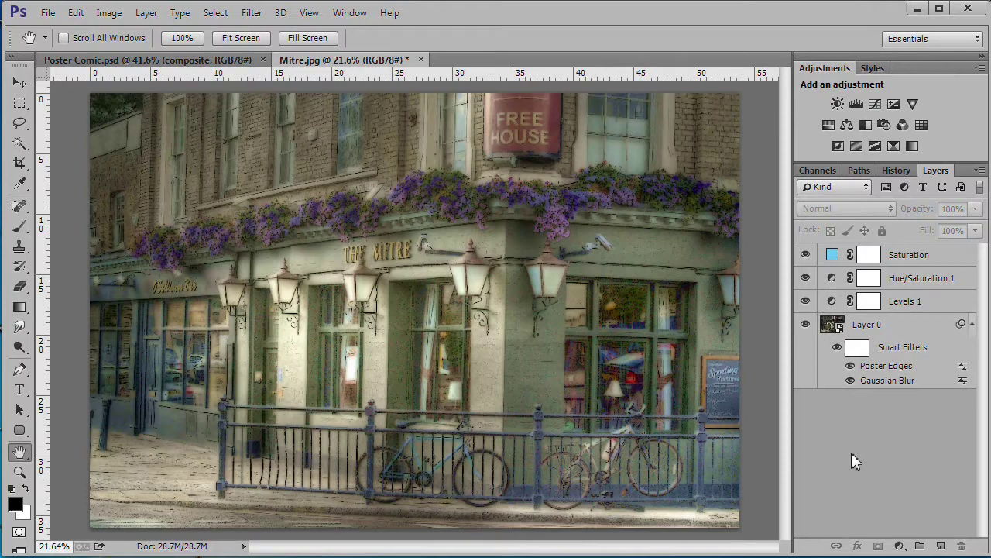
pyautogui.doubleClick(832, 277)
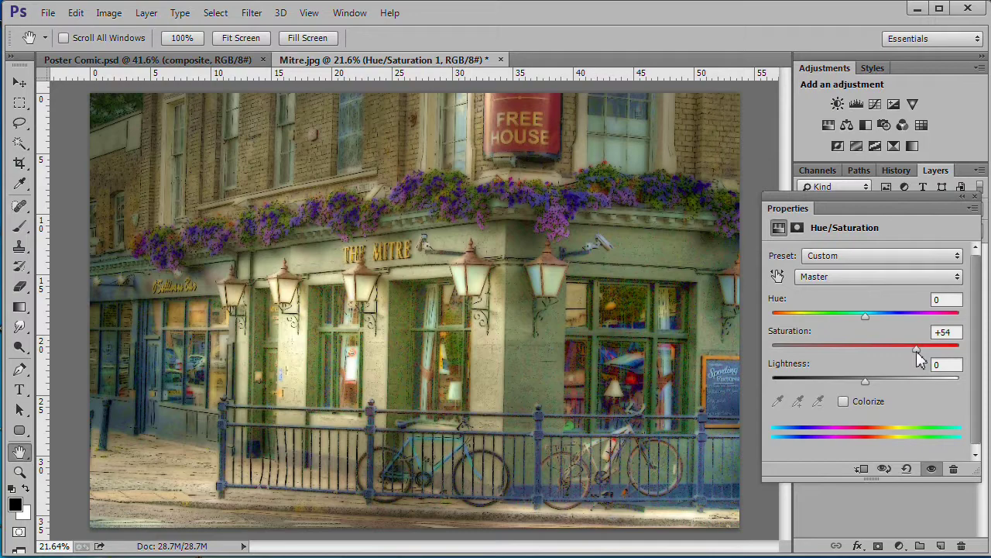
pyautogui.click(975, 200)
pyautogui.click(912, 256)
pyautogui.moveTo(975, 208); pyautogui.dragTo(910, 232)
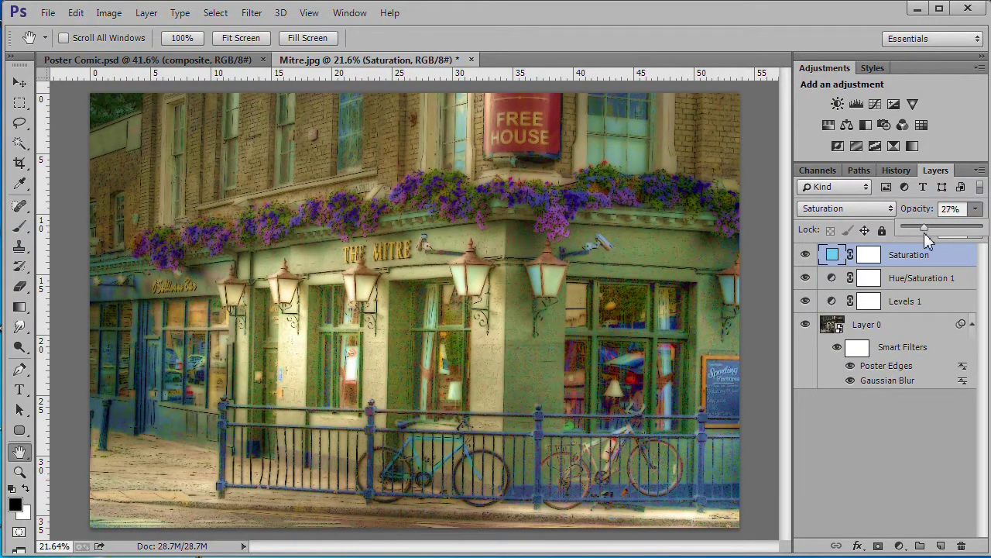
# Adjust Levels 1 by pulling in the white point and darkening the midtones slightly
pyautogui.doubleClick(832, 301)
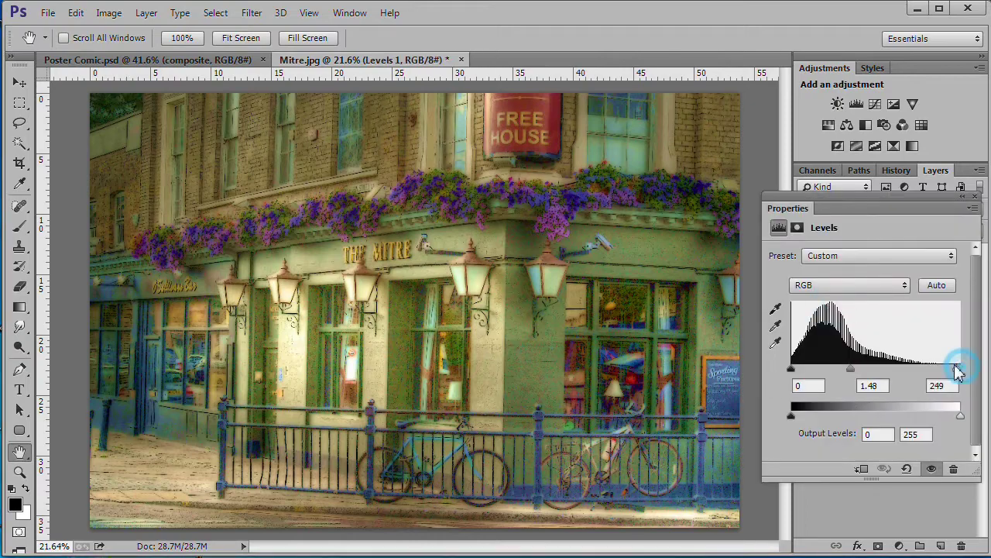
pyautogui.moveTo(958, 371); pyautogui.dragTo(938, 371)
pyautogui.moveTo(842, 370); pyautogui.dragTo(852, 372)
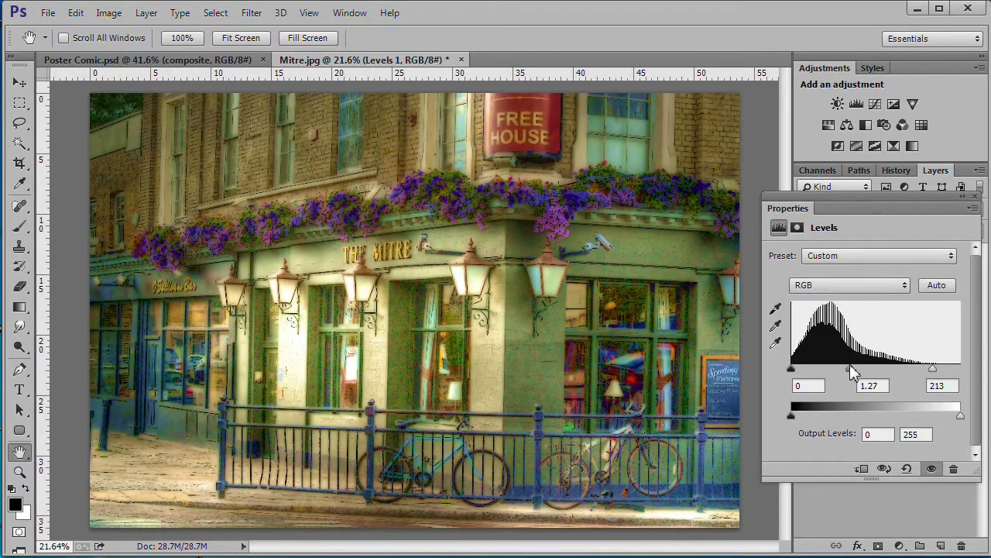
pyautogui.click(975, 197)
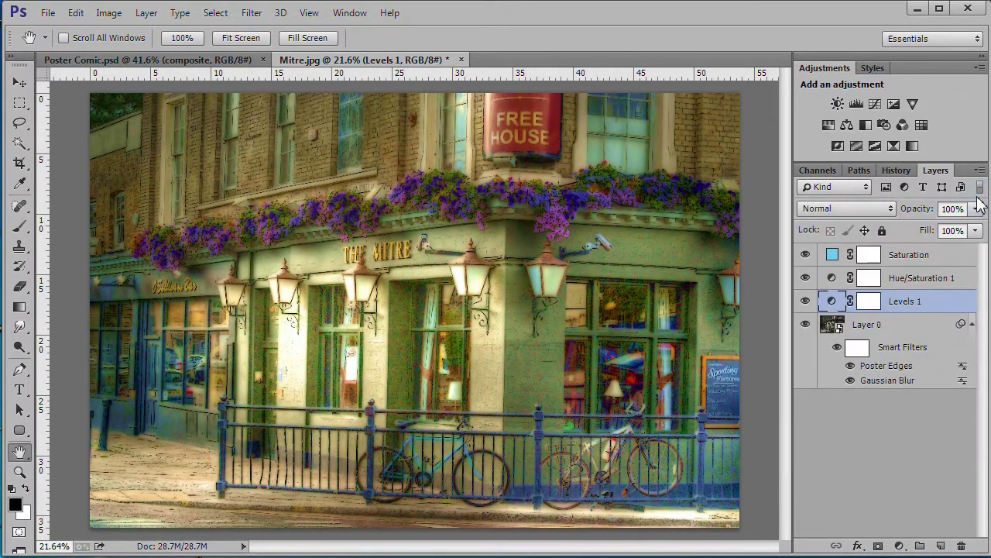
# Reduce the Gaussian Blur smart filter radius to 7 pixels
pyautogui.doubleClick(887, 380)
pyautogui.click(507, 229)
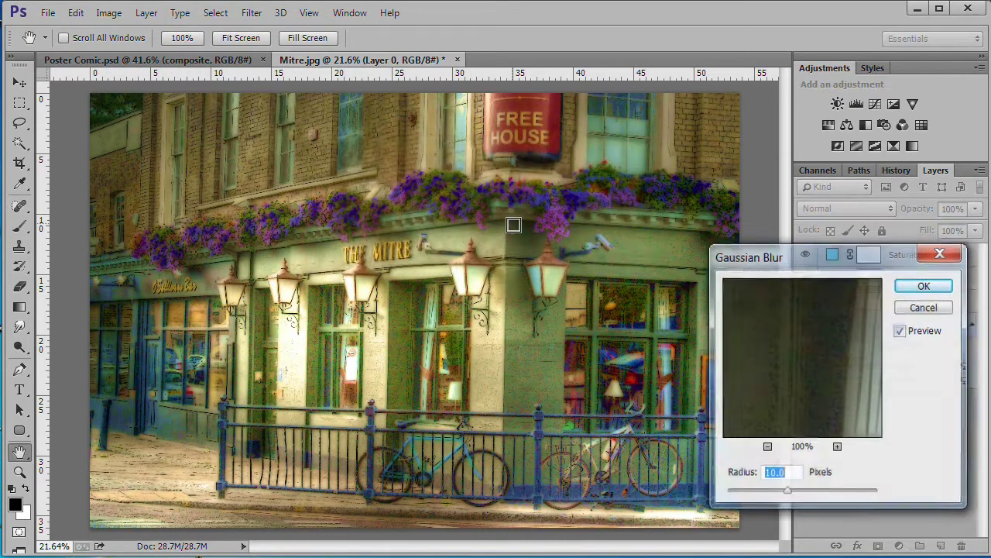
pyautogui.moveTo(782, 493); pyautogui.dragTo(784, 492)
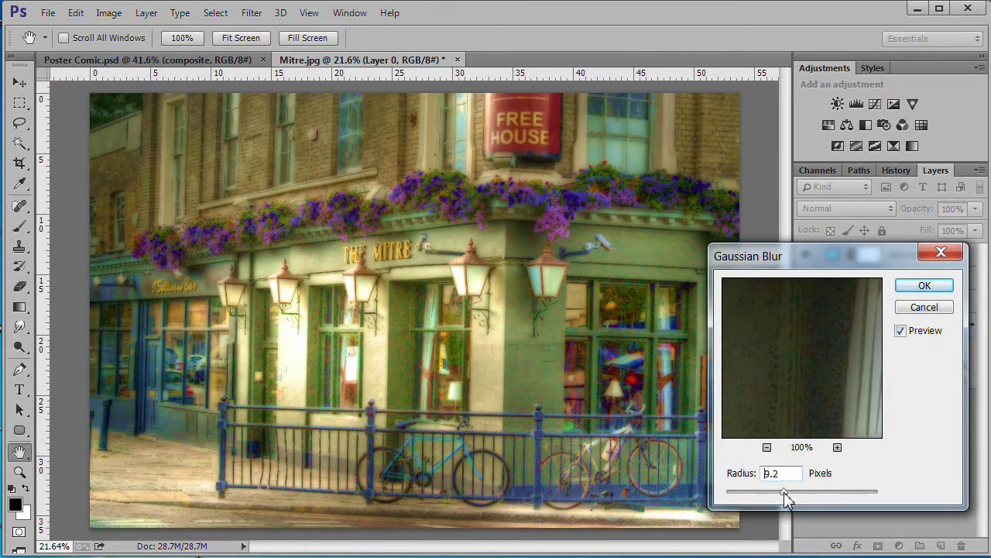
pyautogui.click(924, 288)
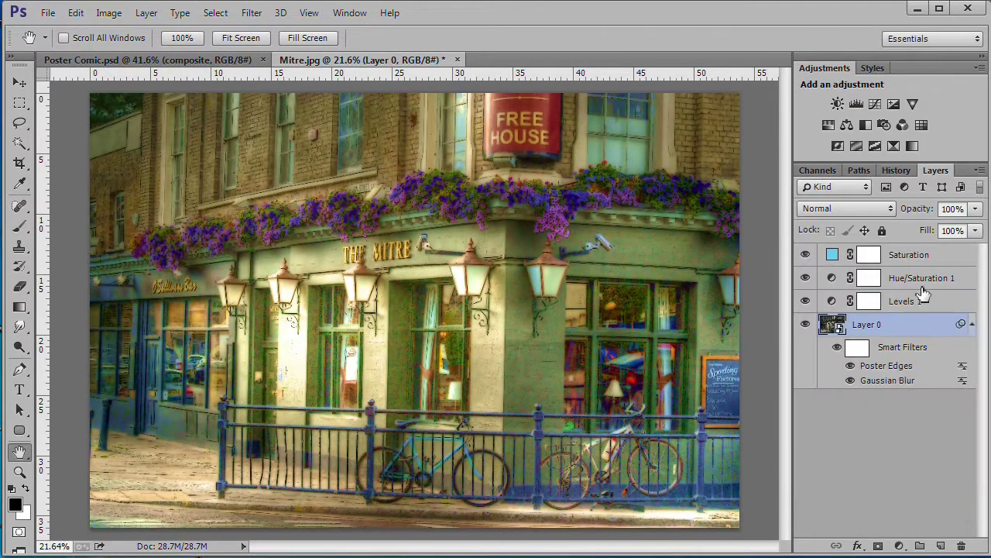
# Retune Levels 1 to input highlights 199 and output white 210
pyautogui.doubleClick(833, 302)
pyautogui.moveTo(961, 418); pyautogui.dragTo(938, 416)
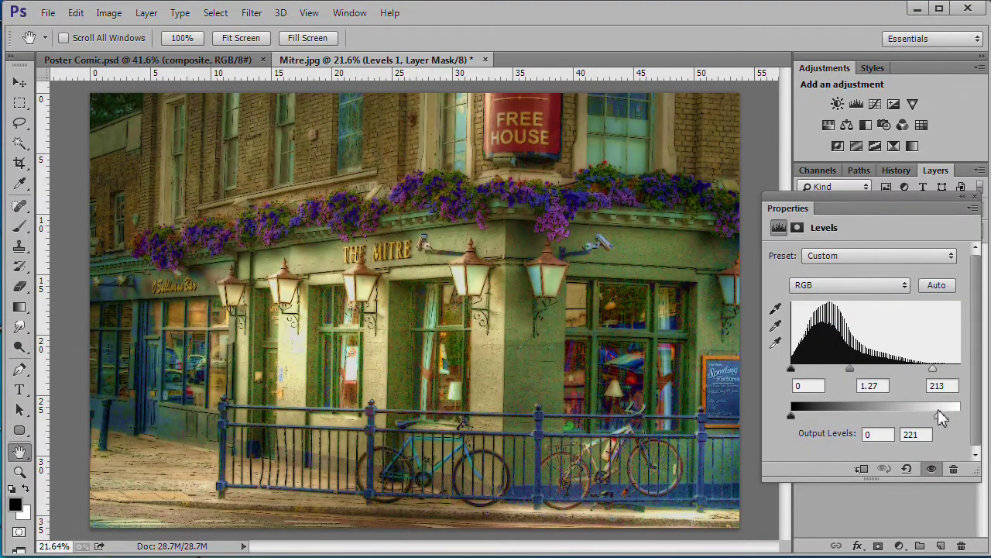
pyautogui.moveTo(933, 369); pyautogui.dragTo(923, 368)
pyautogui.moveTo(925, 416); pyautogui.dragTo(930, 417)
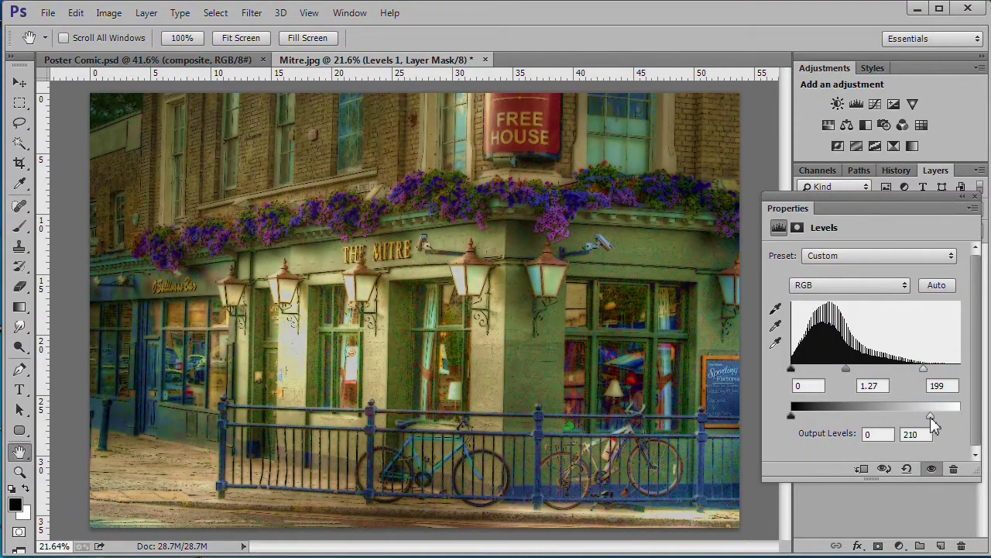